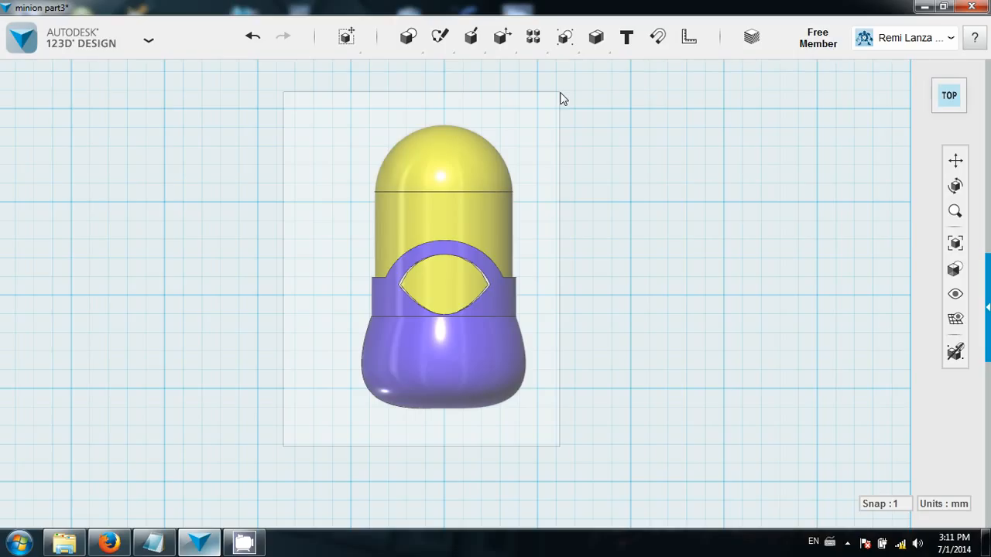
Step: Rotate the whole minion model a quarter turn about its long axis so the straps sit on both sides
left_click_drag(563, 99, 613, 91)
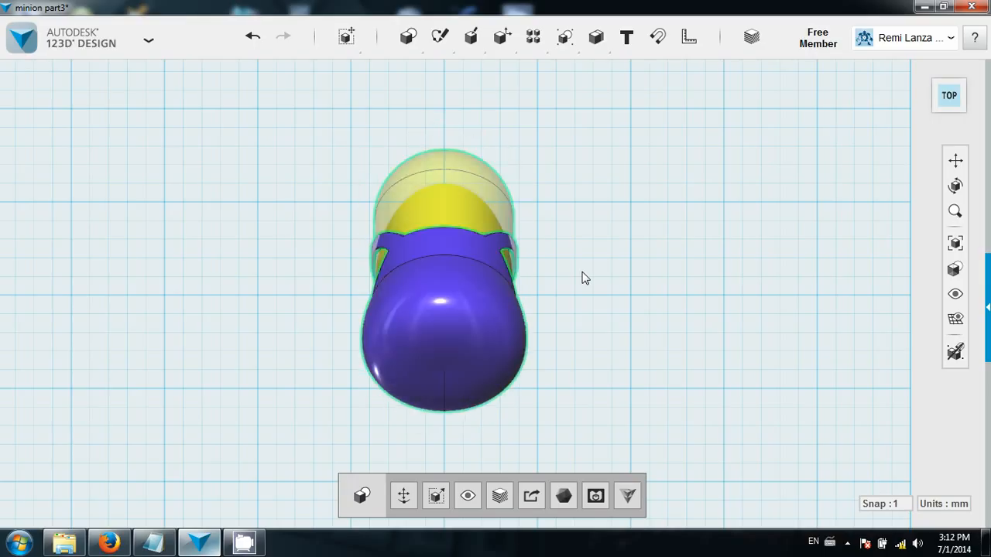
left_click(615, 201)
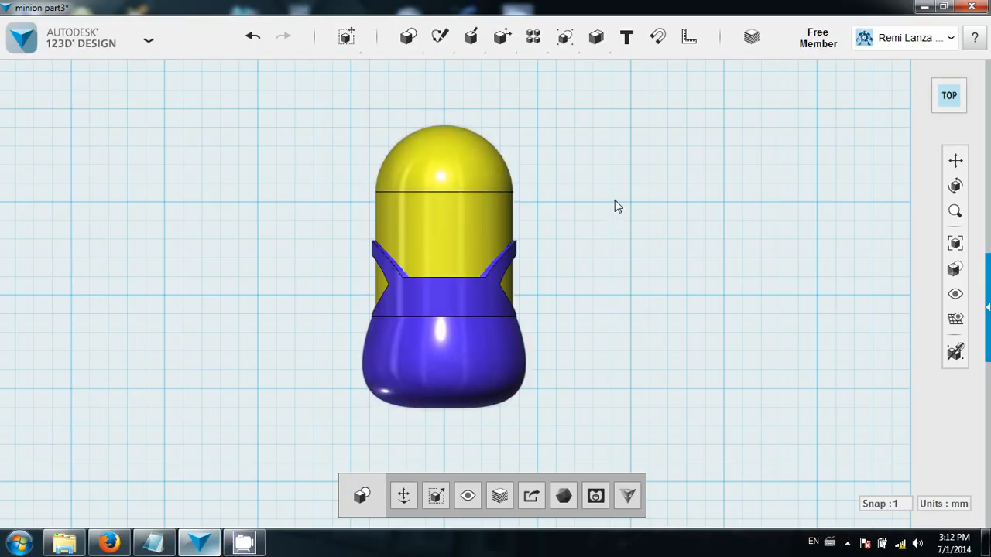
middle_click_drag(599, 216, 596, 230)
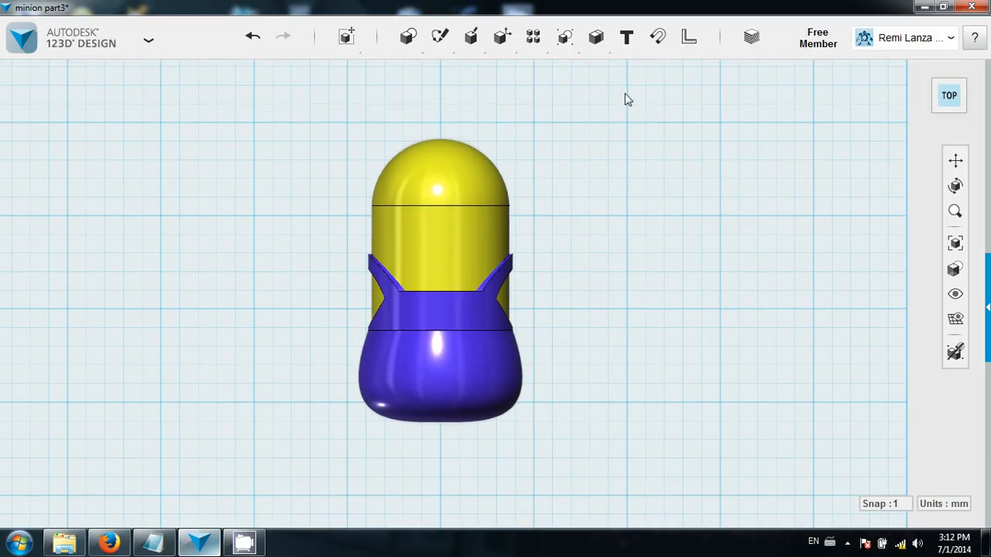
left_click_drag(625, 93, 311, 442)
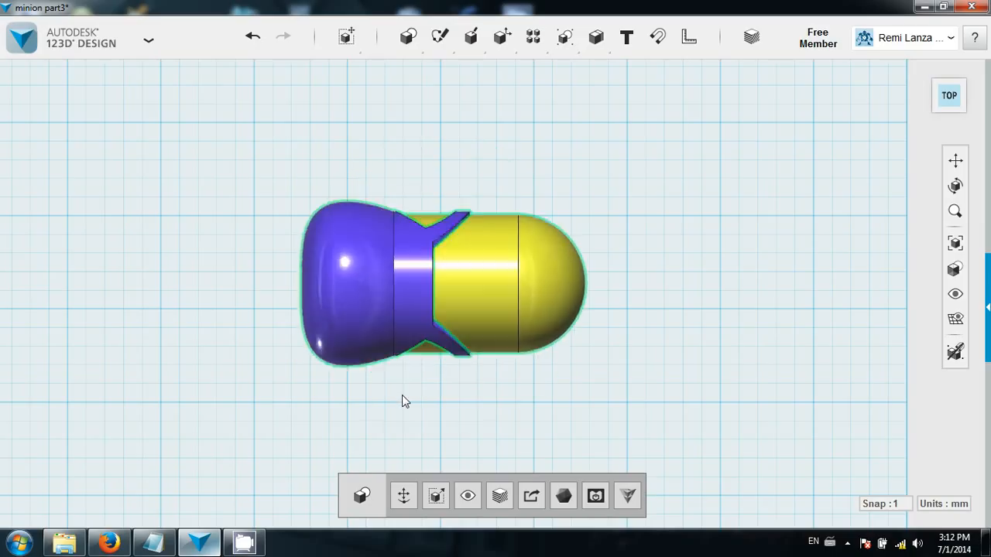
left_click(600, 260)
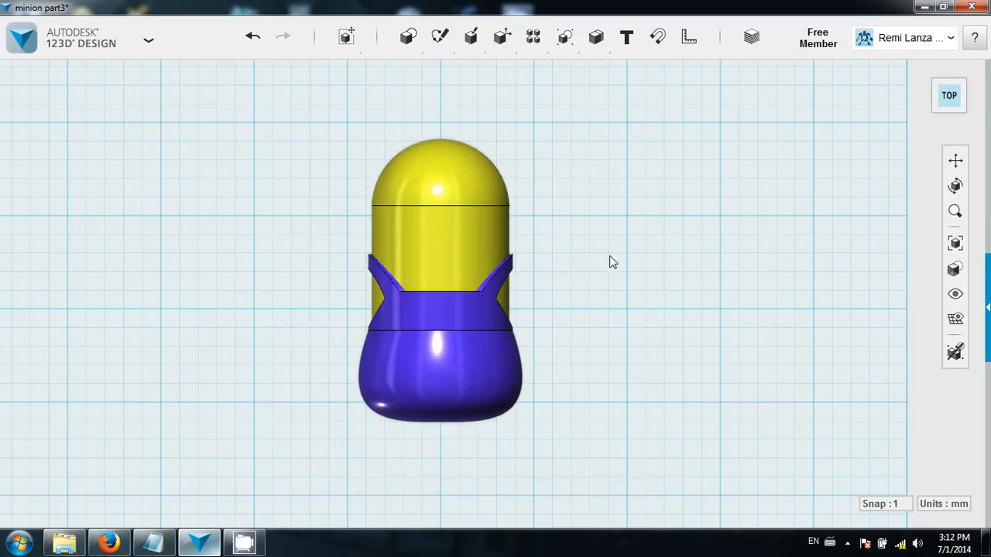
Step: Rotate the whole minion half a turn about its long axis, keeping it upright with the trousers' vertical seam centred in the top view
left_click_drag(299, 459, 641, 137)
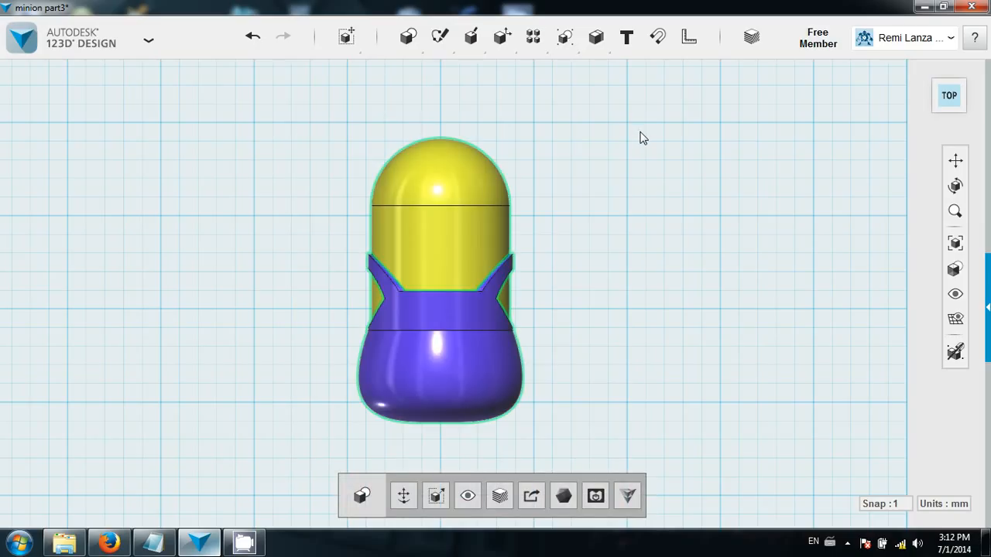
key("Right")
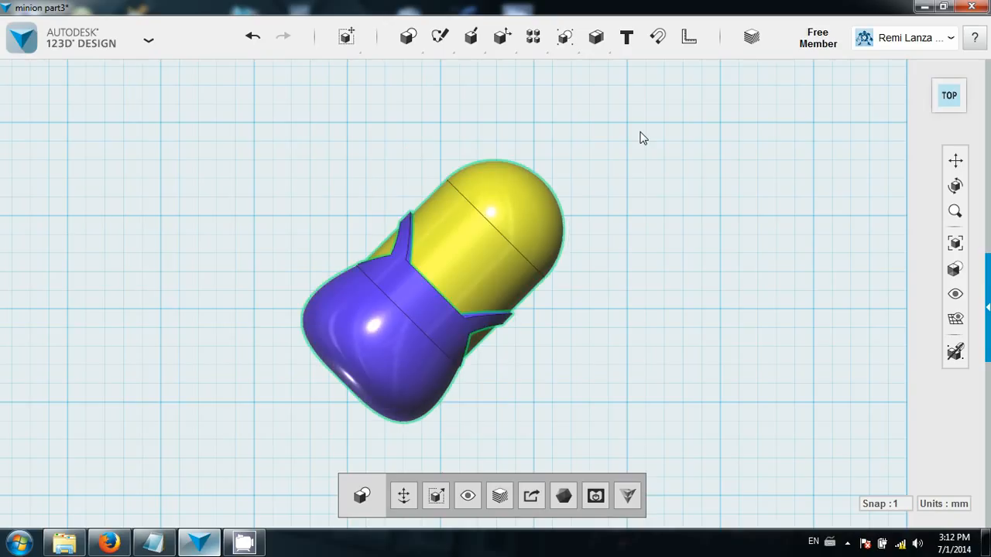
key("Left")
key("Left")
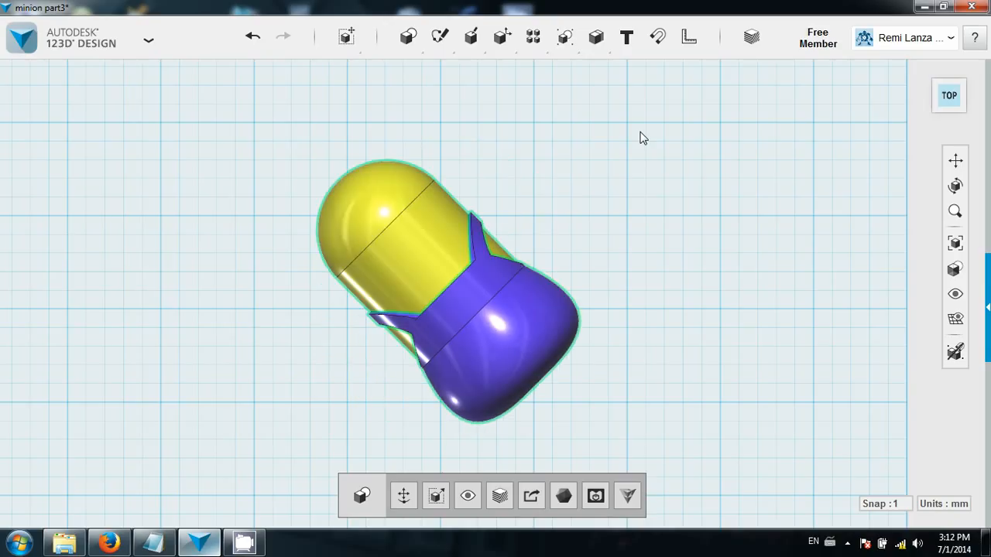
key("Left")
key("Left")
key("Left")
key("Left")
key("Left")
key("Left")
key("Left")
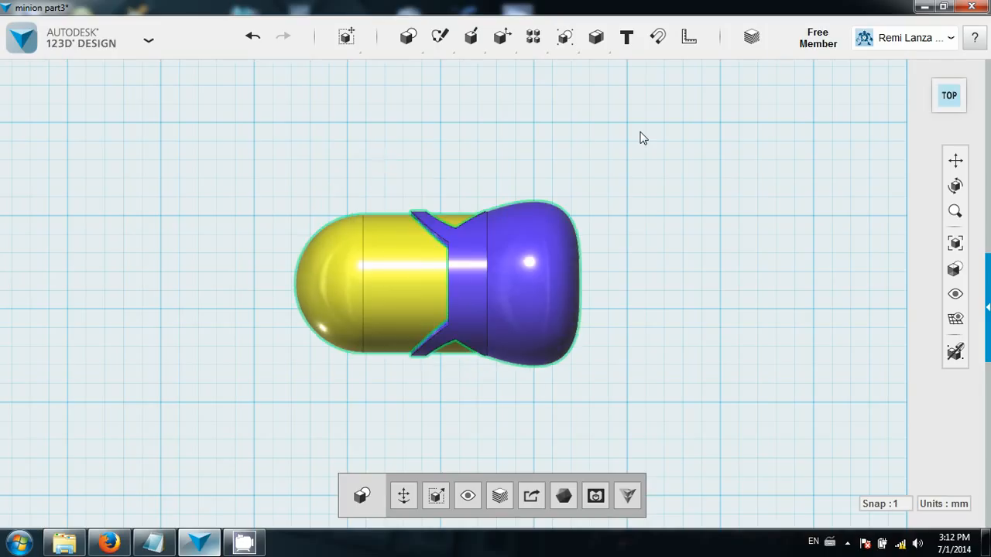
key("Left")
key("Left")
key("Left")
key("Left")
key("Left")
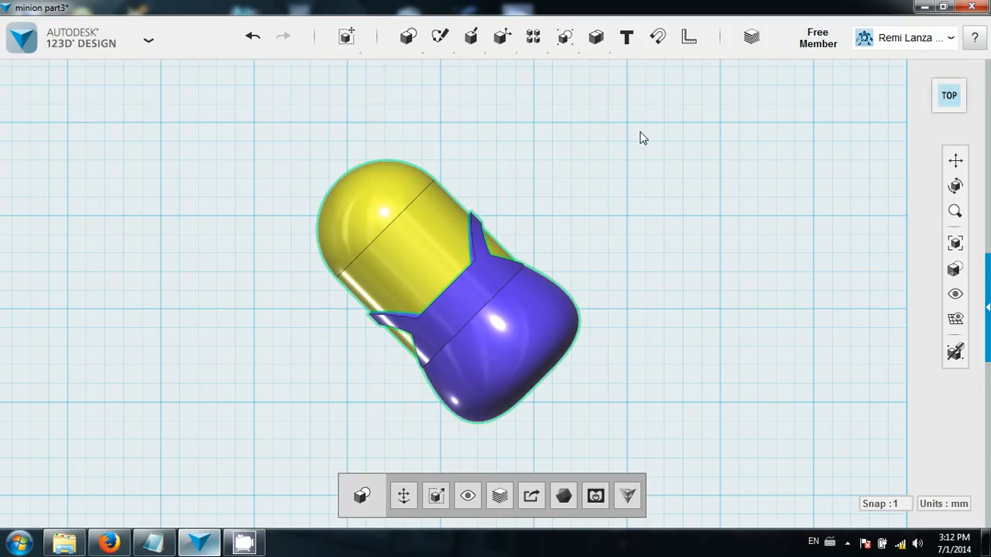
key("Left")
key("Left")
key("Left")
key("Left")
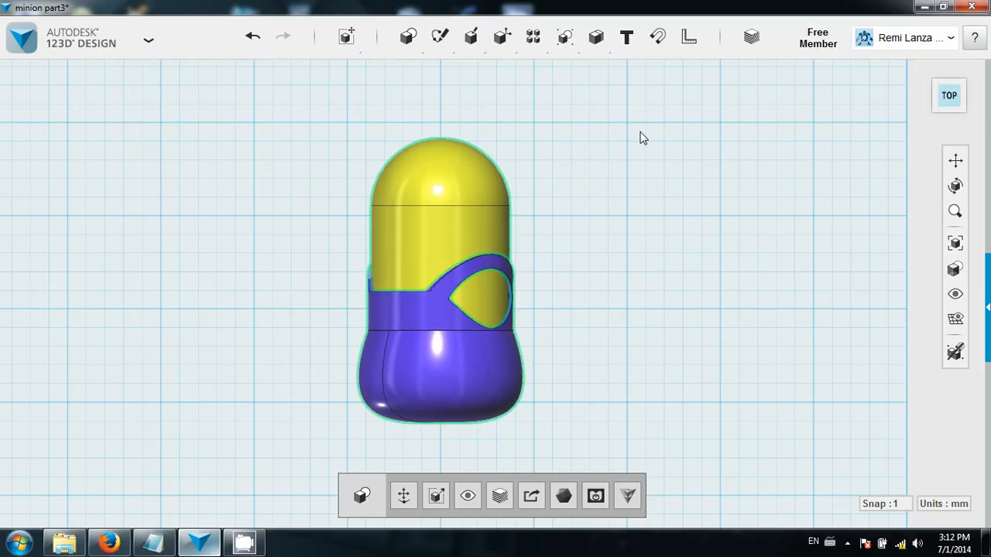
key("Left")
key("Left")
key("Left")
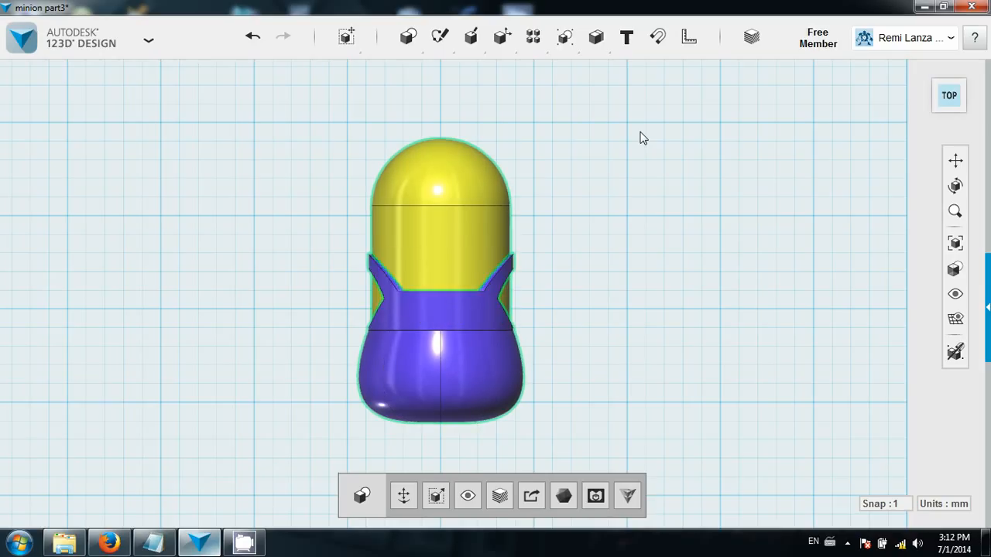
Step: Sketch a circle about 10 mm in diameter on the grid to the right of the minion
middle_click_drag(708, 233, 426, 274)
scroll(623, 260, "down", 2)
scroll(427, 274, "up", 3)
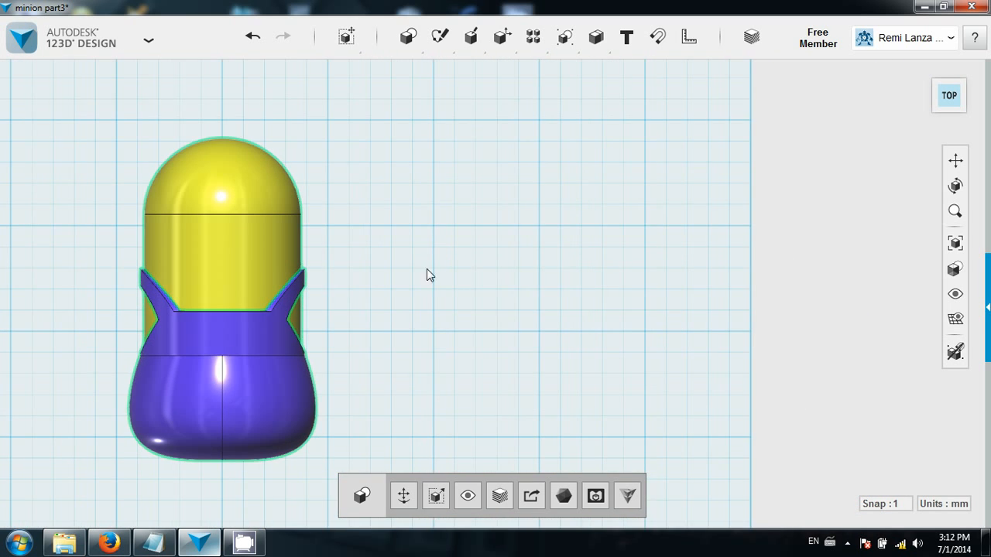
mouse_move(439, 37)
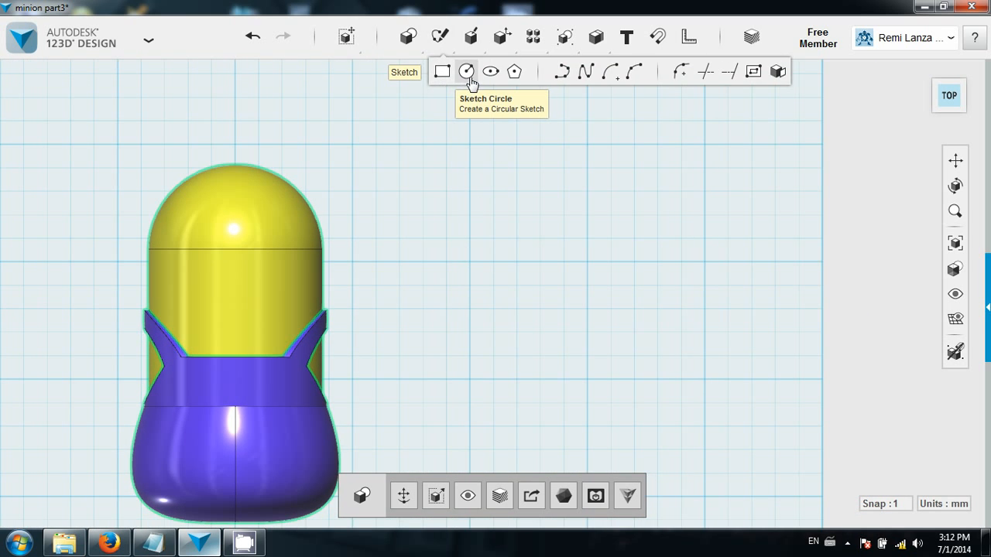
left_click(467, 72)
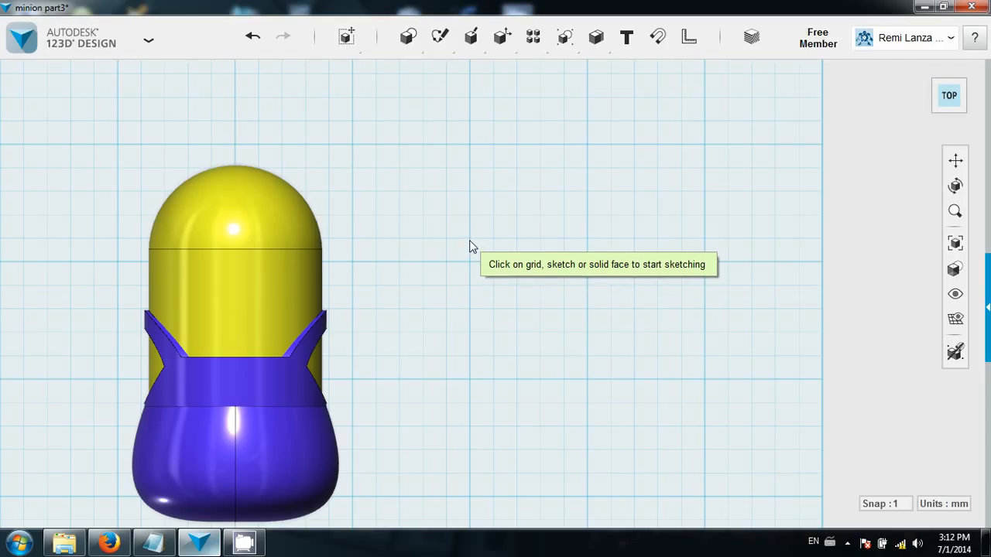
left_click(468, 265)
left_click(469, 262)
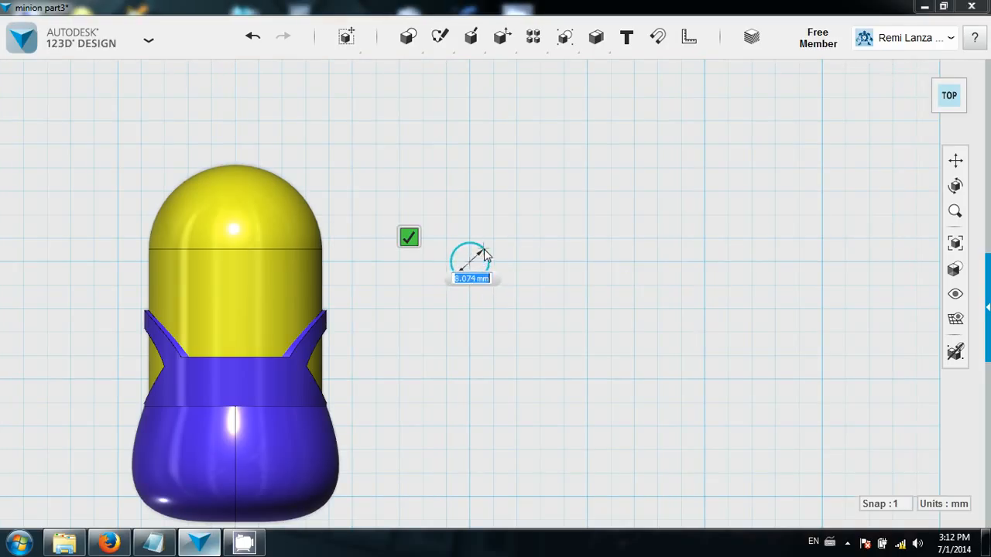
left_click(496, 264)
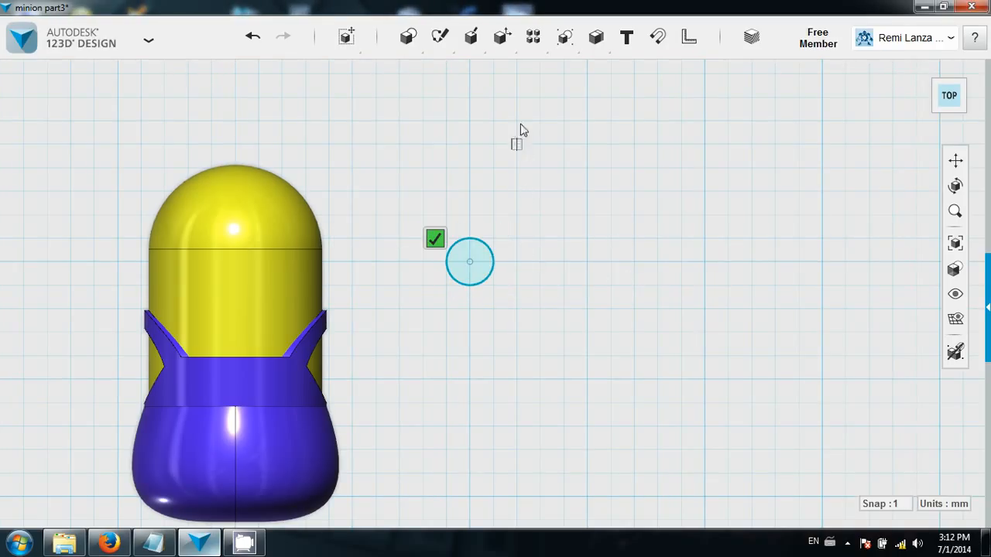
Step: Add a concentric circle about 14.1 mm in diameter around the small circle and finish the sketch
mouse_move(439, 36)
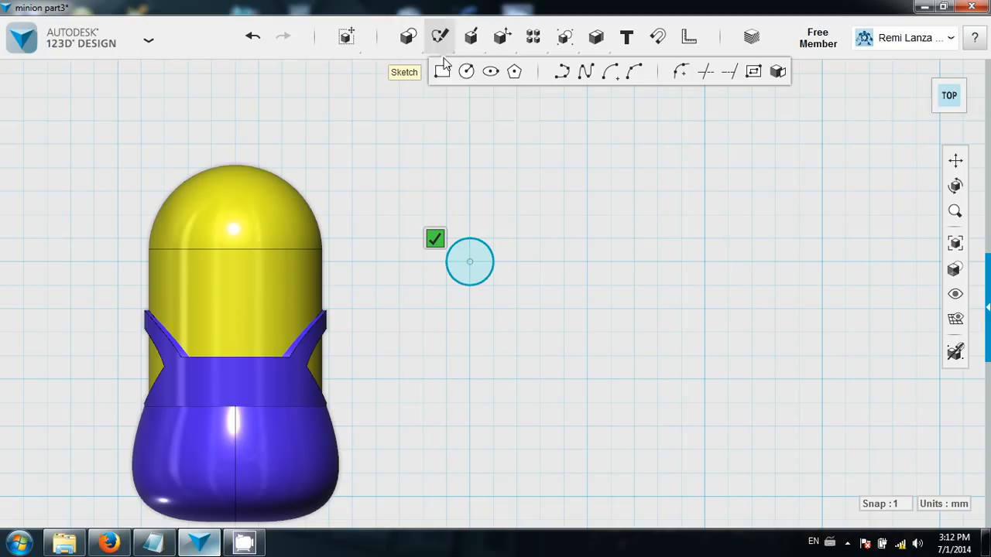
left_click(468, 262)
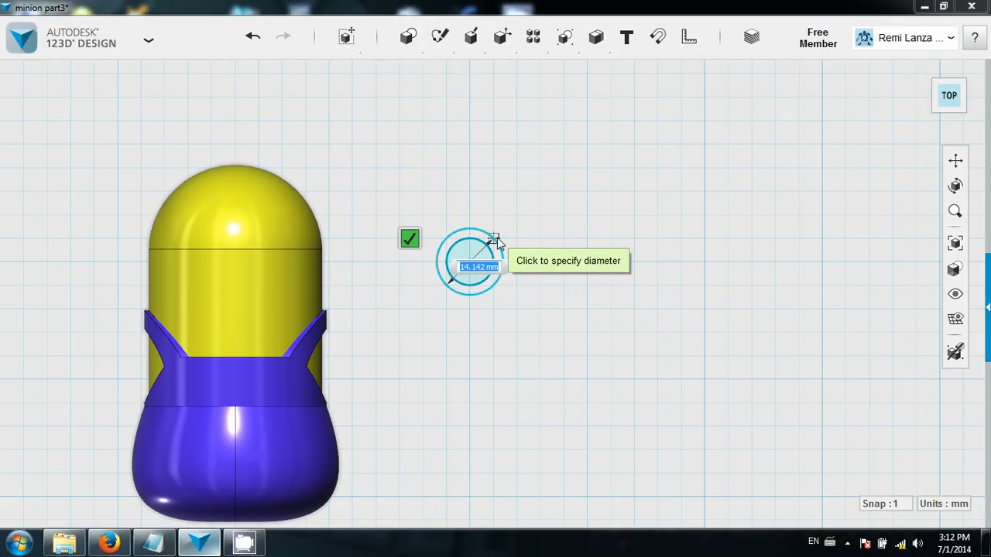
left_click(496, 241)
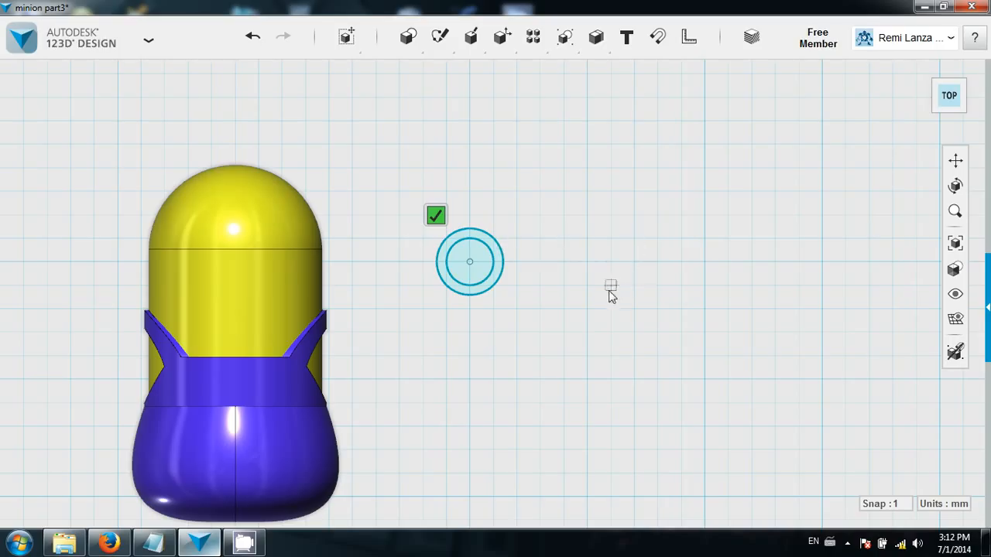
scroll(604, 303, "up", 2)
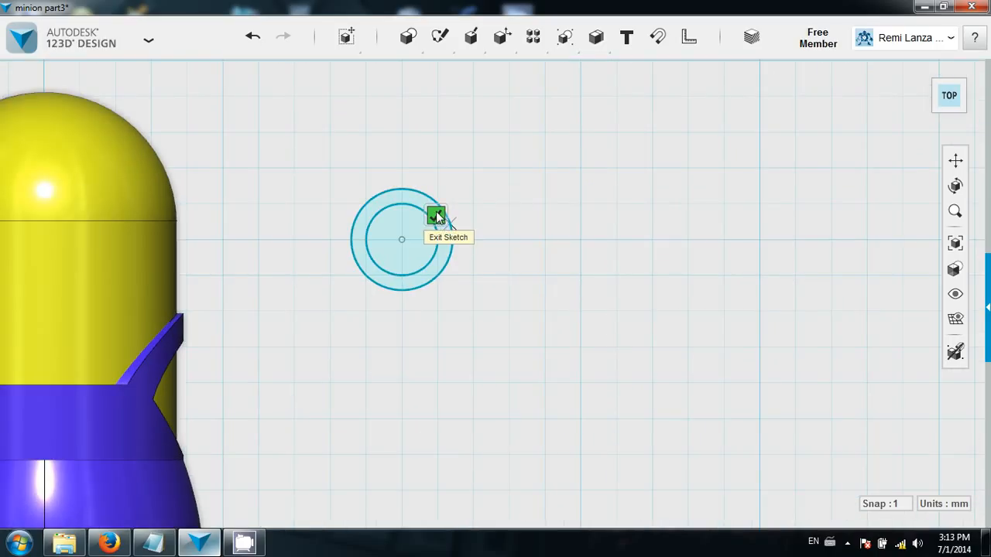
left_click(436, 215)
Step: Sketch a vertical line through the right side of the outer circle, just clear of the inner circle
mouse_move(439, 36)
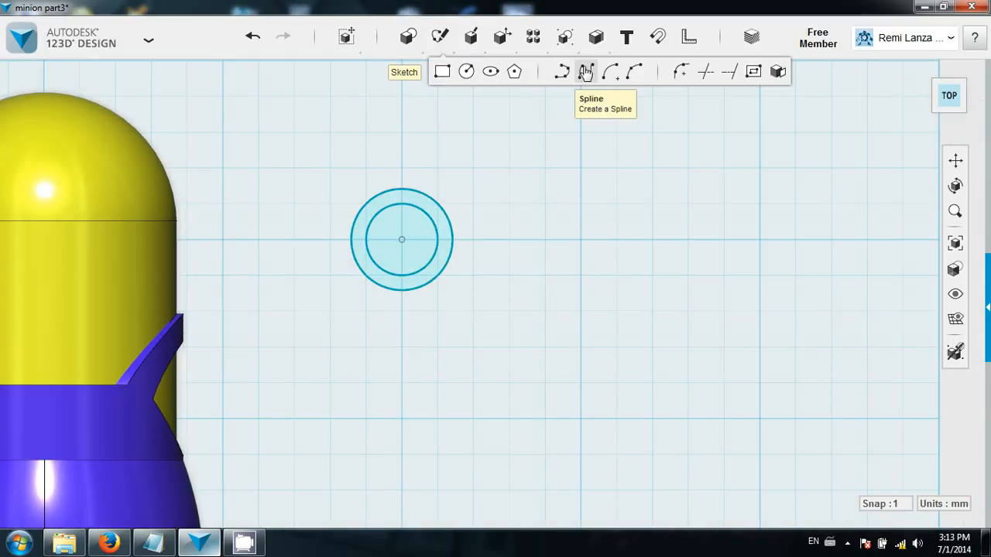
left_click(425, 202)
left_click(446, 287)
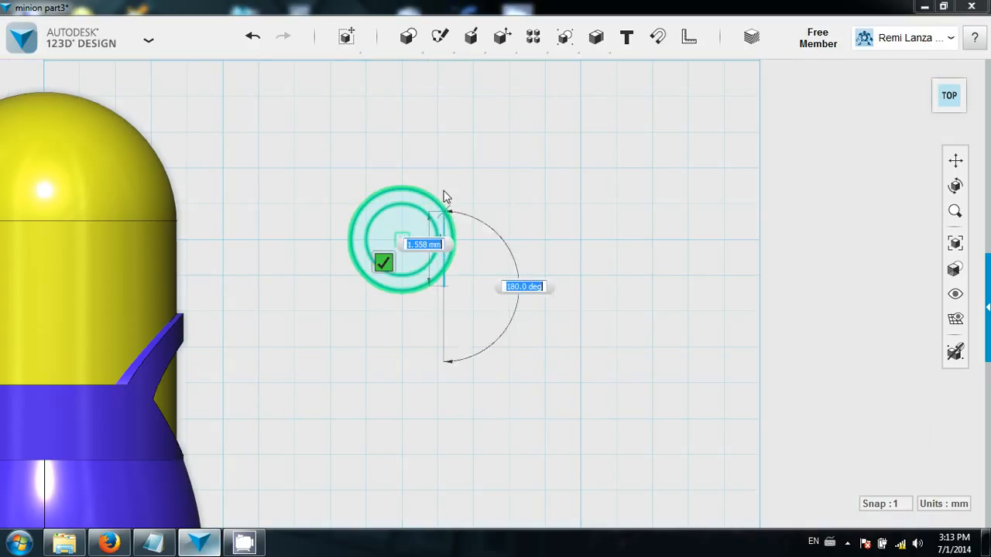
left_click(445, 191)
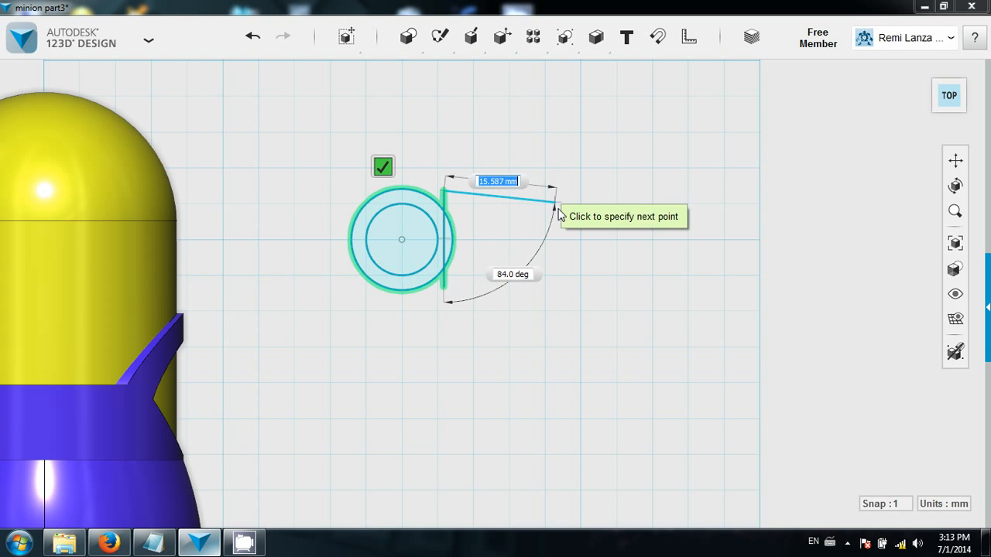
key("Escape")
Step: Trim both overhanging ends of the vertical line and the outer circle's arc beyond it, leaving a flat-sided ring profile
scroll(563, 271, "up", 3)
middle_click_drag(563, 272, 566, 314)
scroll(540, 313, "up", 2)
middle_click_drag(466, 310, 590, 337)
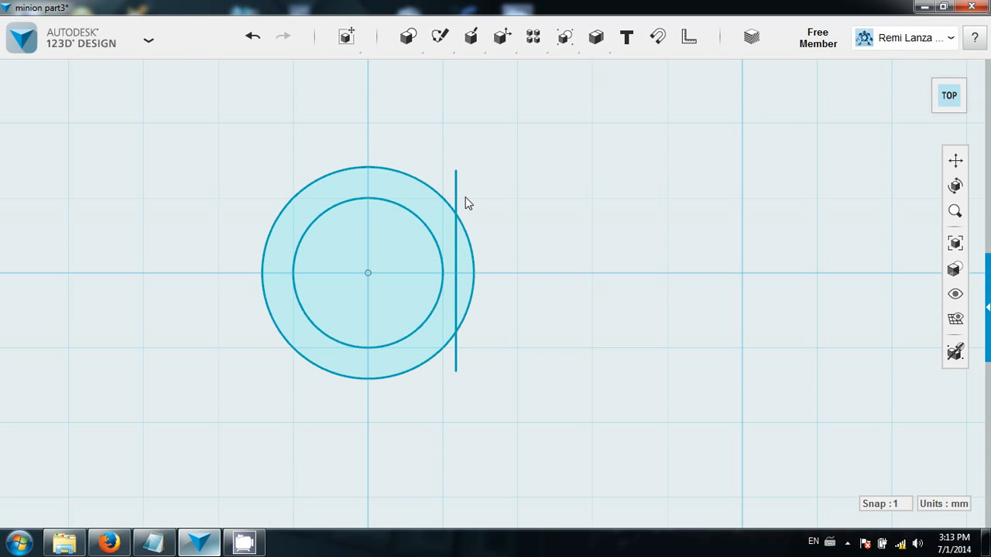
mouse_move(441, 48)
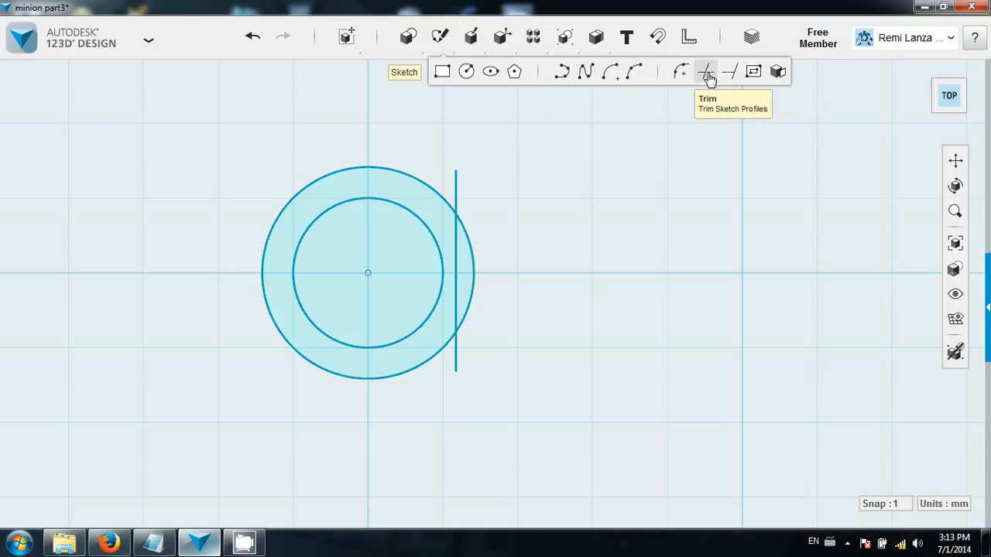
left_click(457, 193)
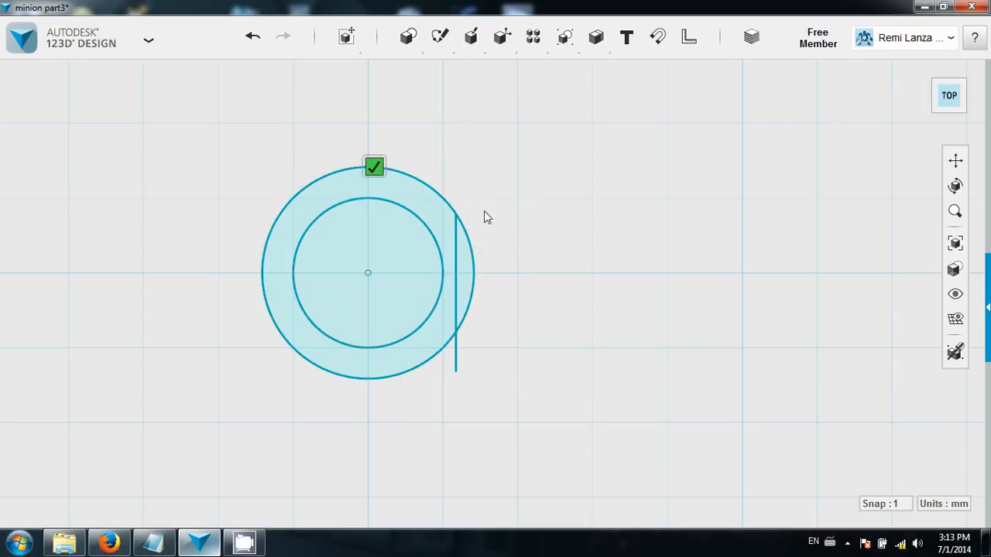
left_click(458, 364)
left_click(472, 260)
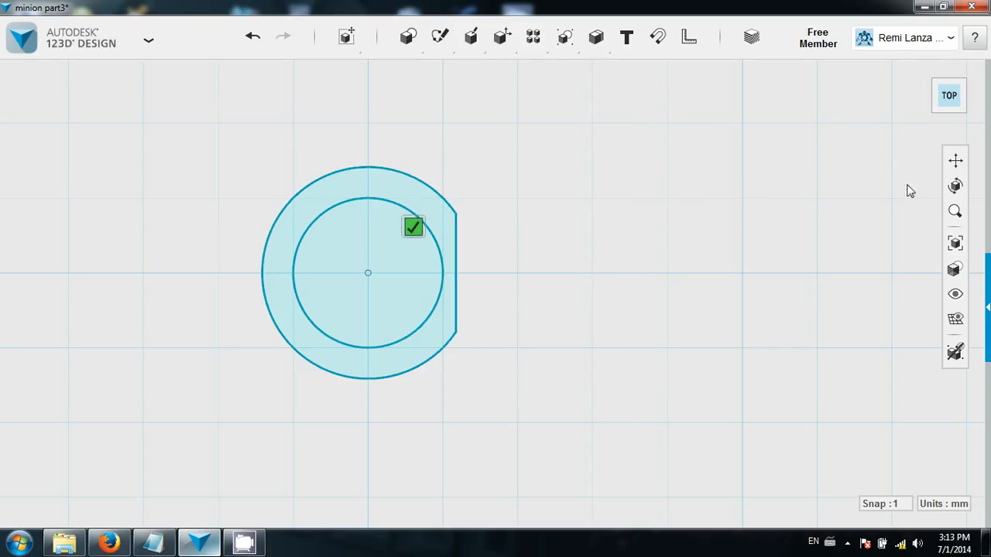
left_click(413, 226)
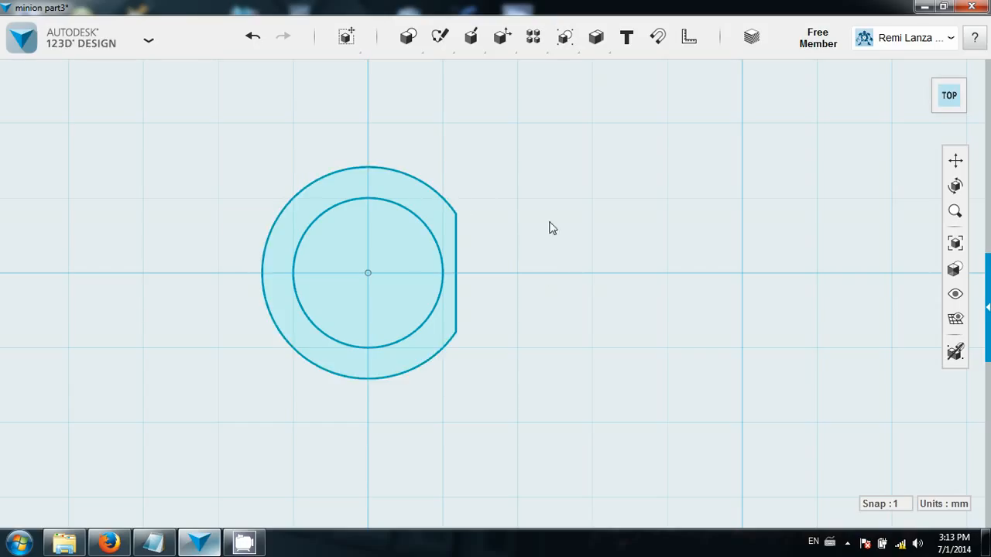
Step: Extrude the flat-sided ring profile 18 mm upward, leaving the inner circle open
middle_click_drag(636, 264, 631, 294)
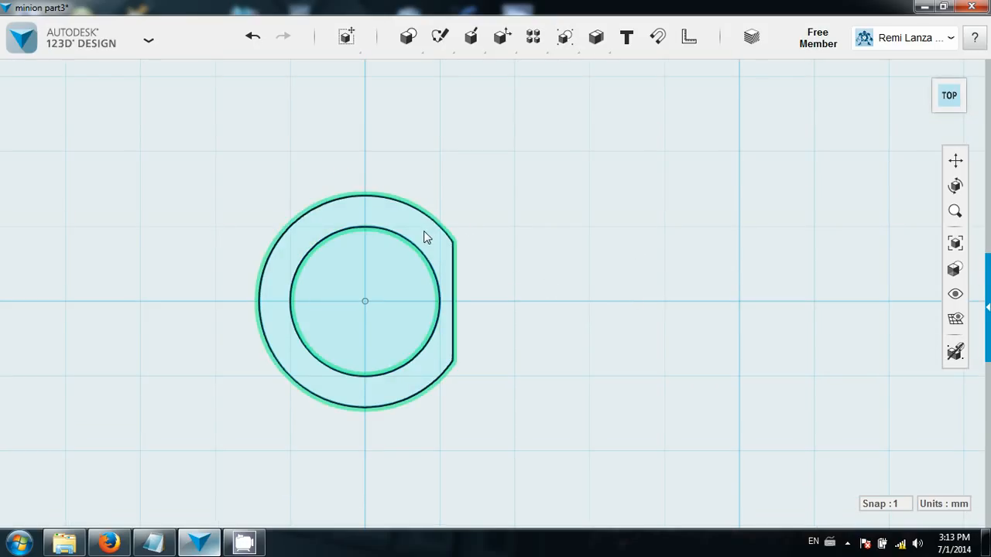
left_click(405, 221)
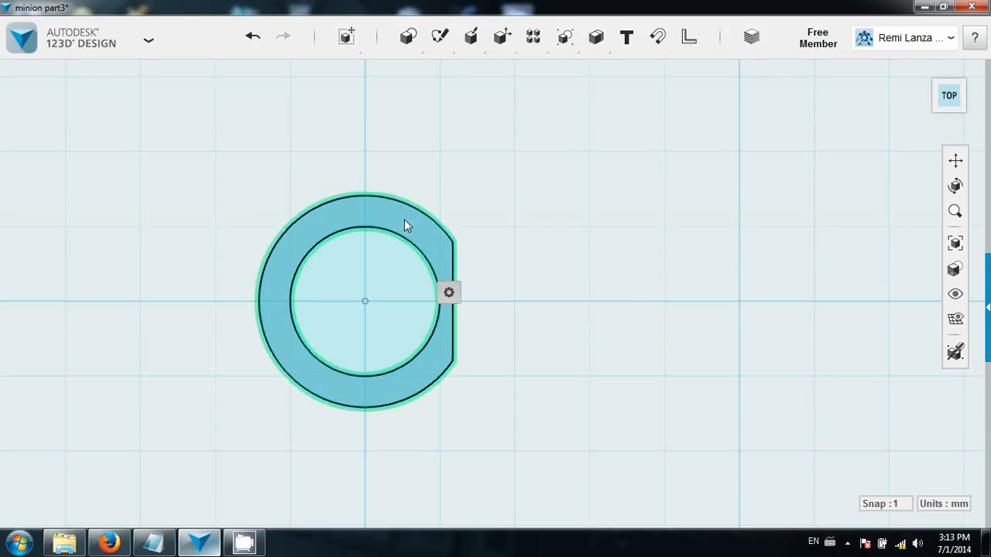
mouse_move(449, 293)
left_click(526, 293)
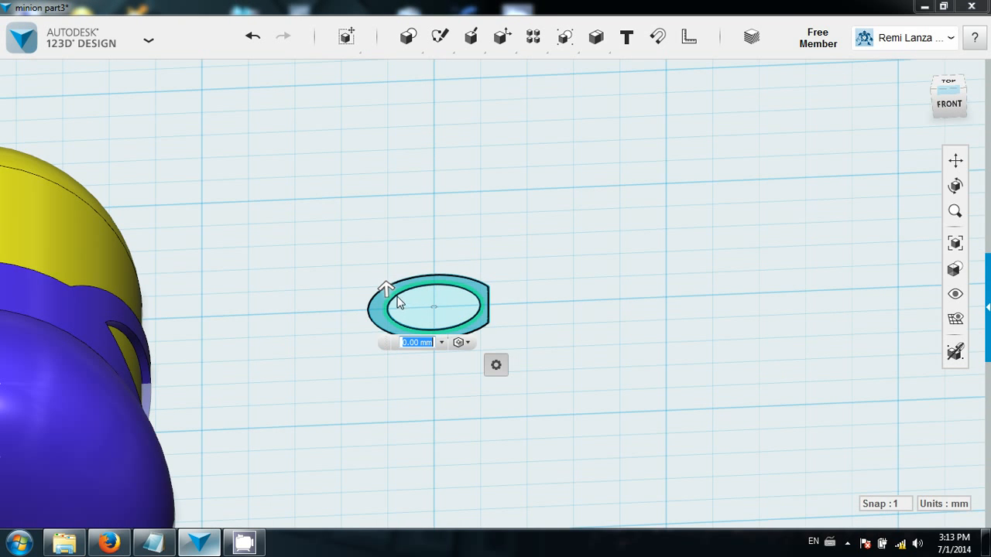
left_click_drag(387, 287, 378, 148)
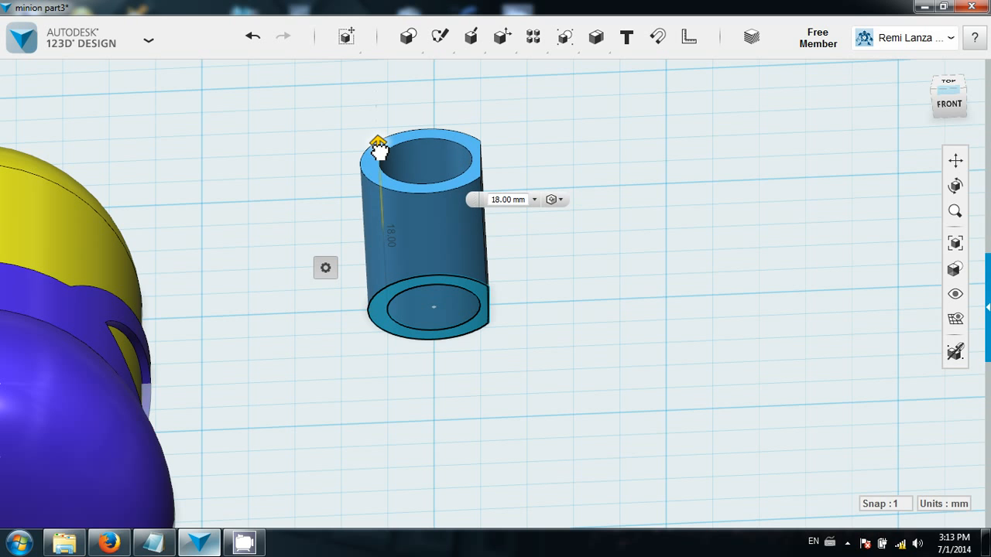
right_click_drag(607, 333, 535, 407)
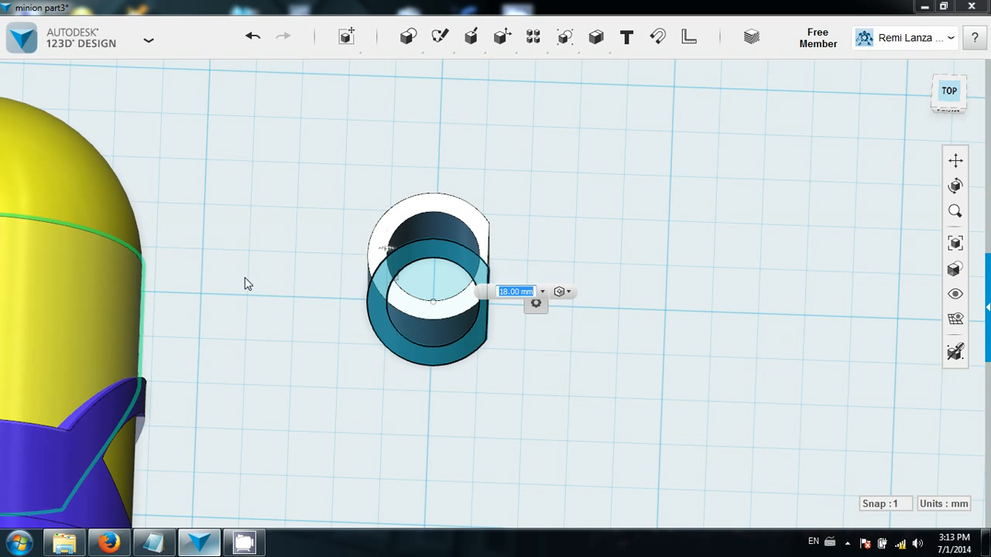
right_click_drag(280, 213, 622, 327)
right_click_drag(717, 265, 695, 328)
scroll(698, 334, "down", 2)
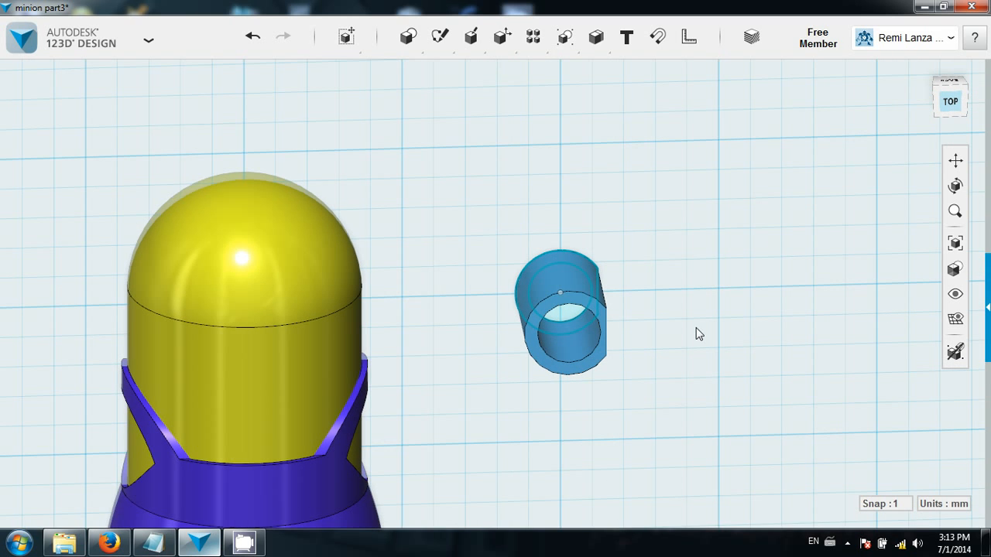
Step: Sketch a rectangle about 2 mm wide and 4 mm tall on the grid, beside the tube's flat side
right_click_drag(678, 371, 626, 365)
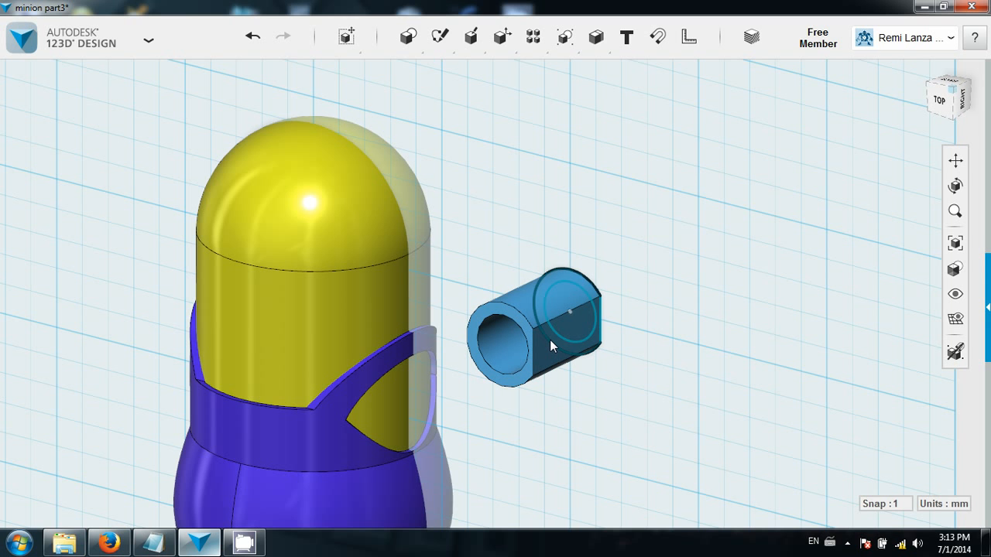
mouse_move(550, 340)
right_mouse_down()
mouse_move(606, 334)
mouse_move(609, 307)
mouse_move(585, 308)
mouse_move(622, 294)
mouse_move(597, 305)
right_mouse_up()
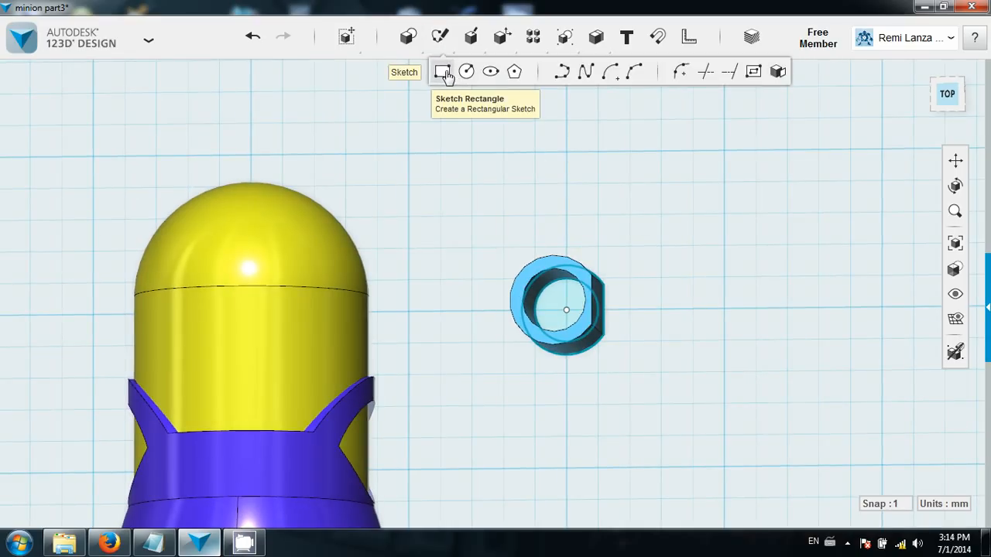
left_click(443, 73)
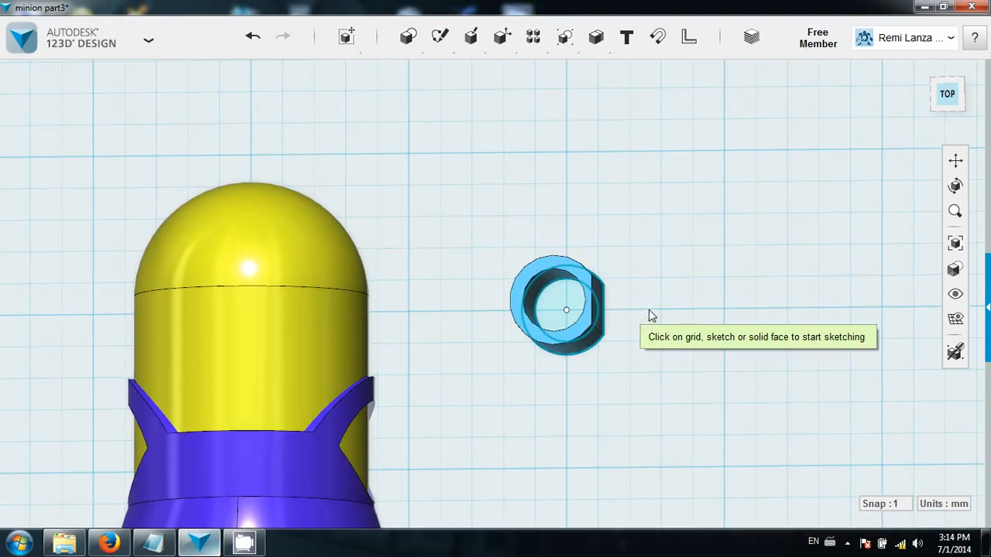
mouse_move(439, 35)
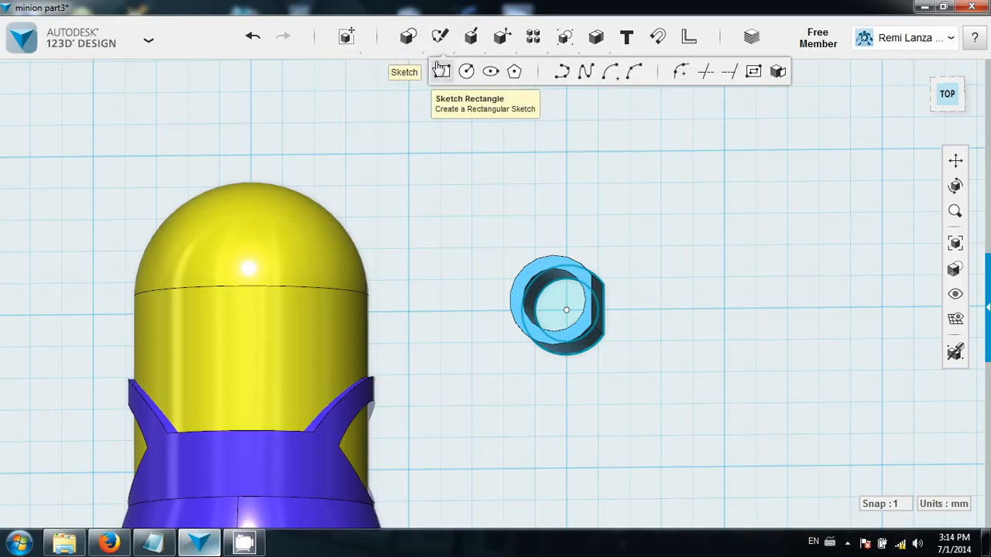
left_click(661, 312)
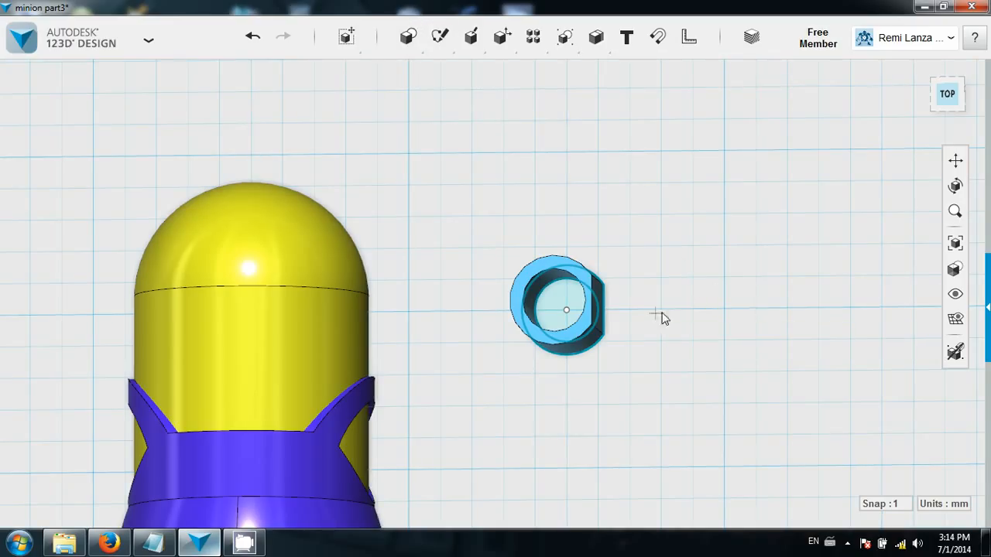
left_click(662, 313)
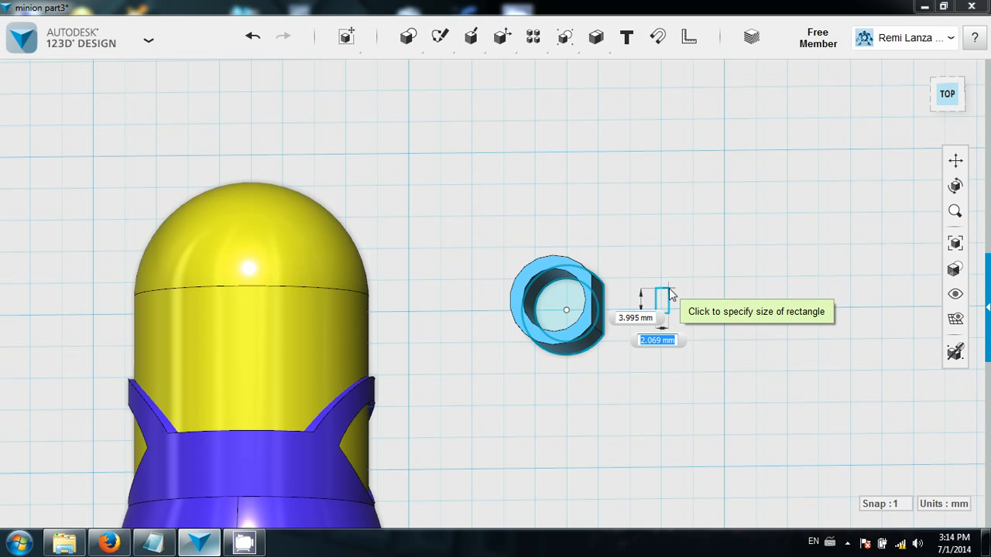
left_click(667, 288)
key("Escape")
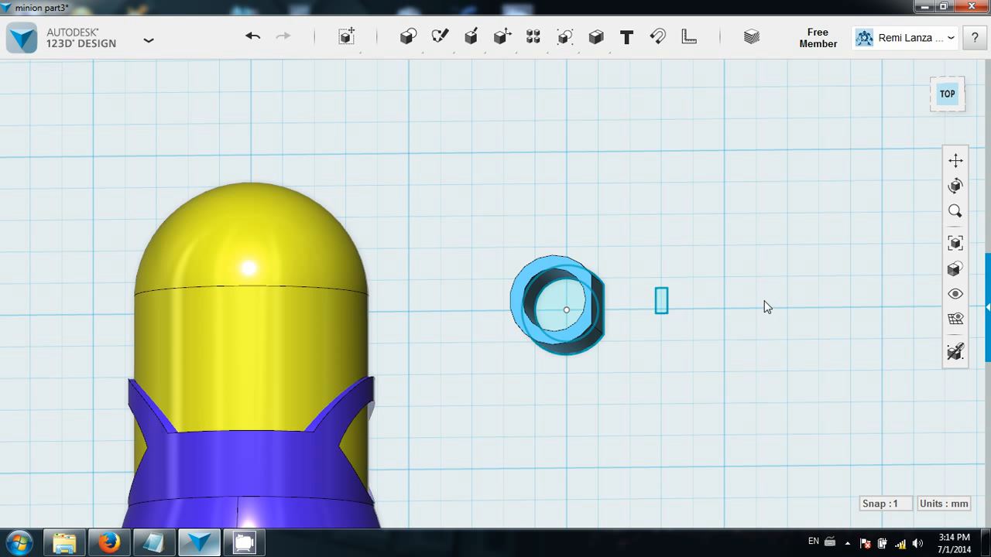
Step: Rotate the small rectangle 90 degrees about its long centreline so it stands perpendicular to the grid
left_click(941, 110)
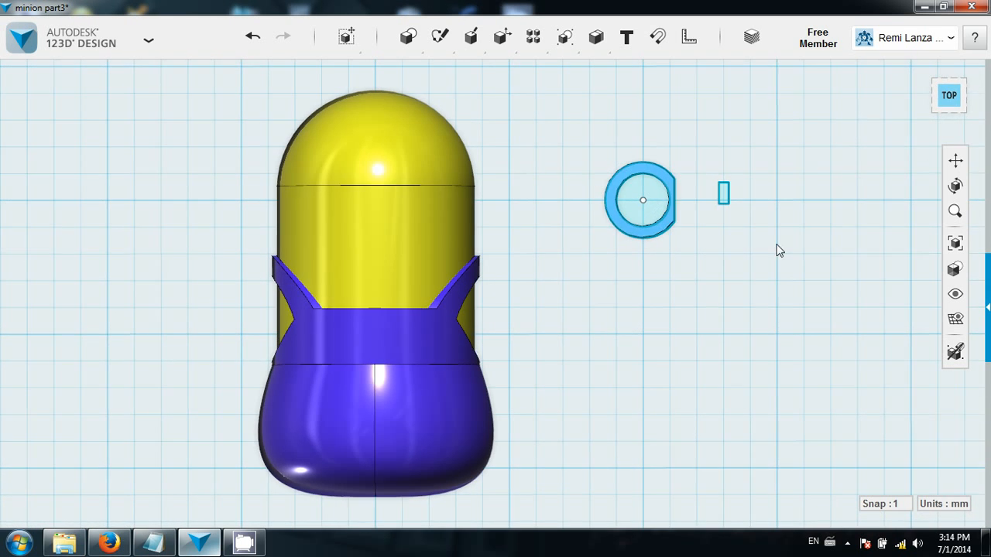
scroll(659, 352, "up", 5)
left_click_drag(548, 304, 647, 187)
right_click_drag(665, 278, 641, 304)
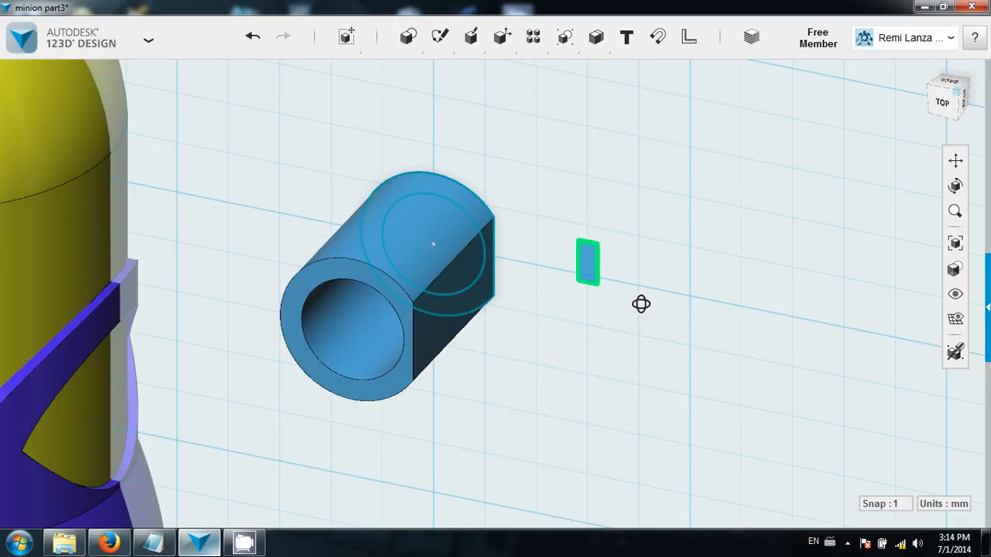
left_click_drag(556, 327, 653, 219)
left_click_drag(542, 360, 649, 223)
mouse_move(346, 39)
left_click(354, 81)
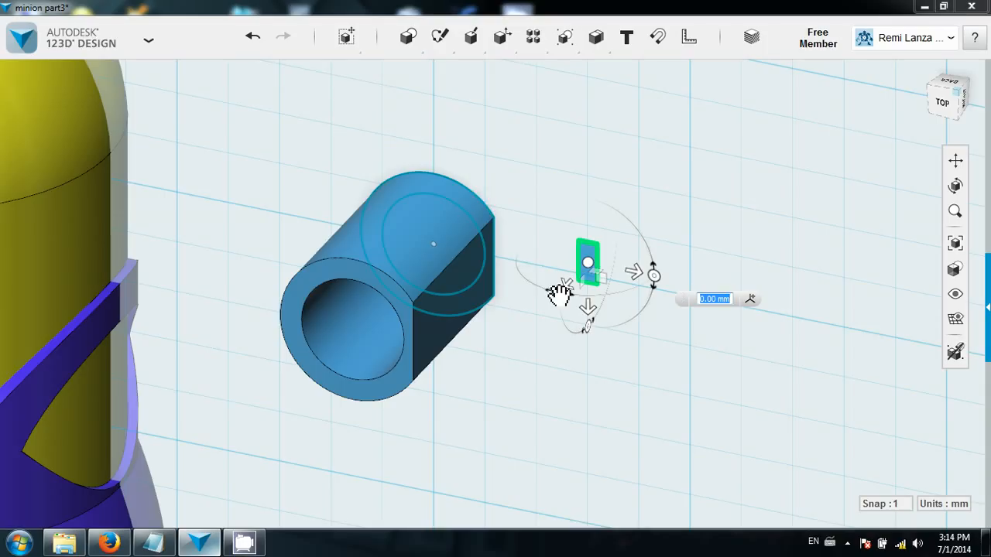
left_click_drag(559, 294, 624, 312)
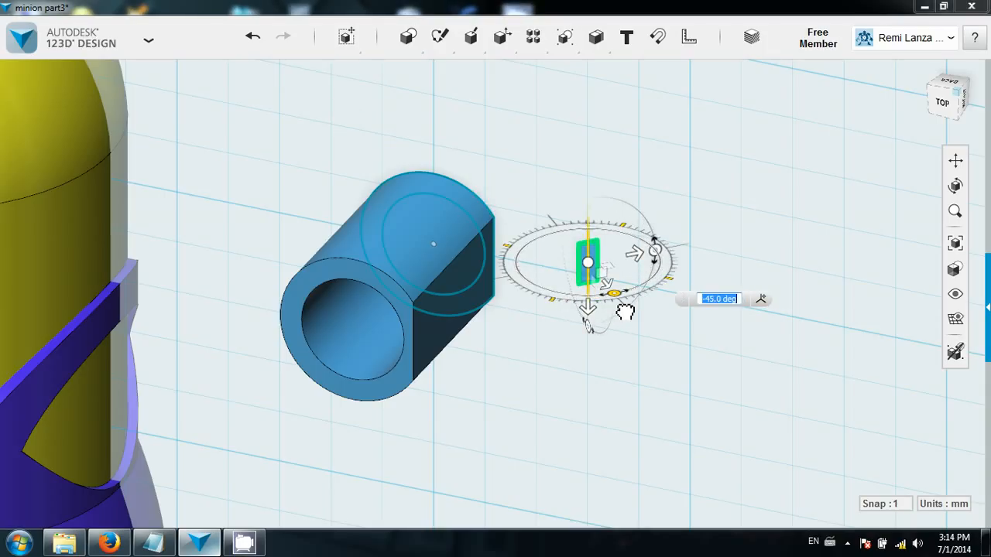
type("90")
key("Return")
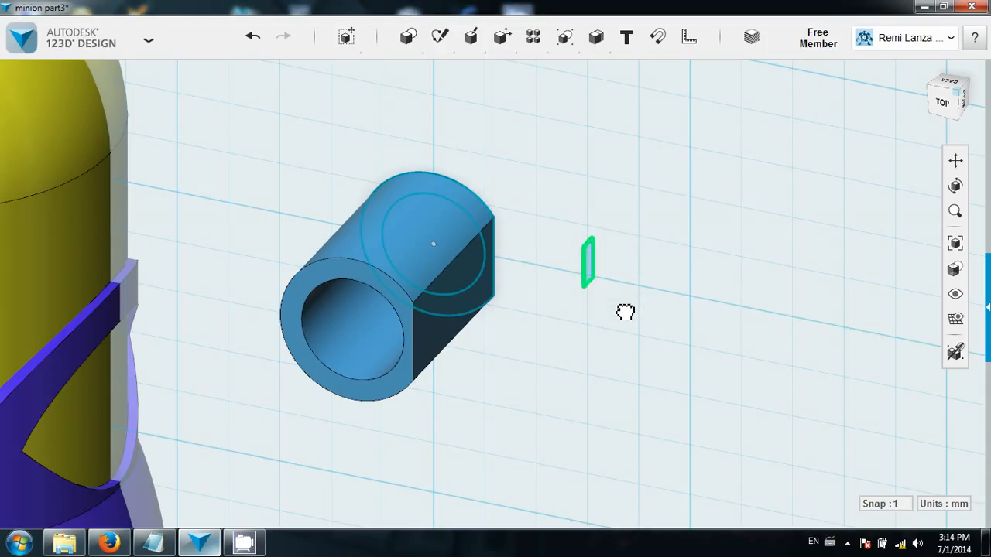
Step: Move the upright rectangle onto the tube's vertical centreline, overlapping the upper part of the ring wall
left_click(953, 100)
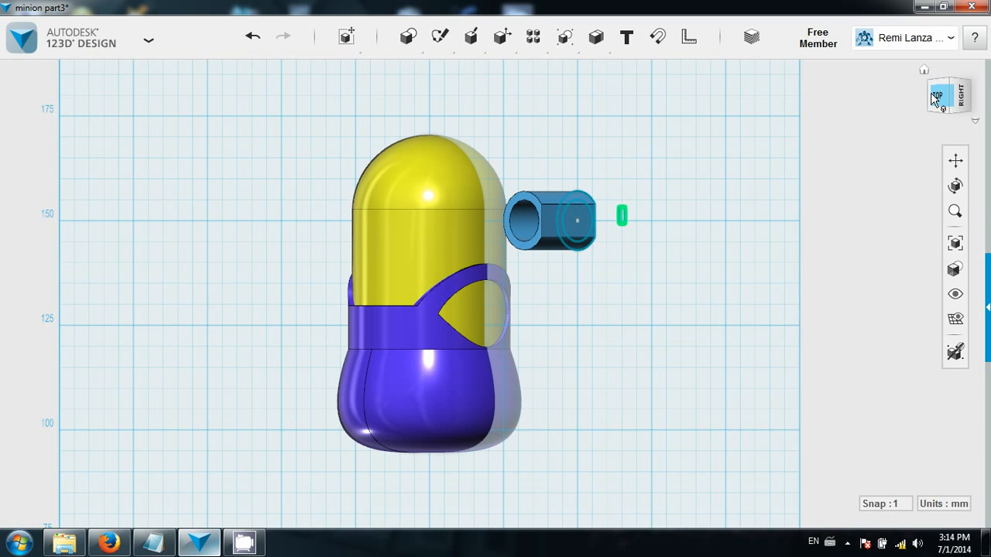
scroll(781, 153, "up", 5)
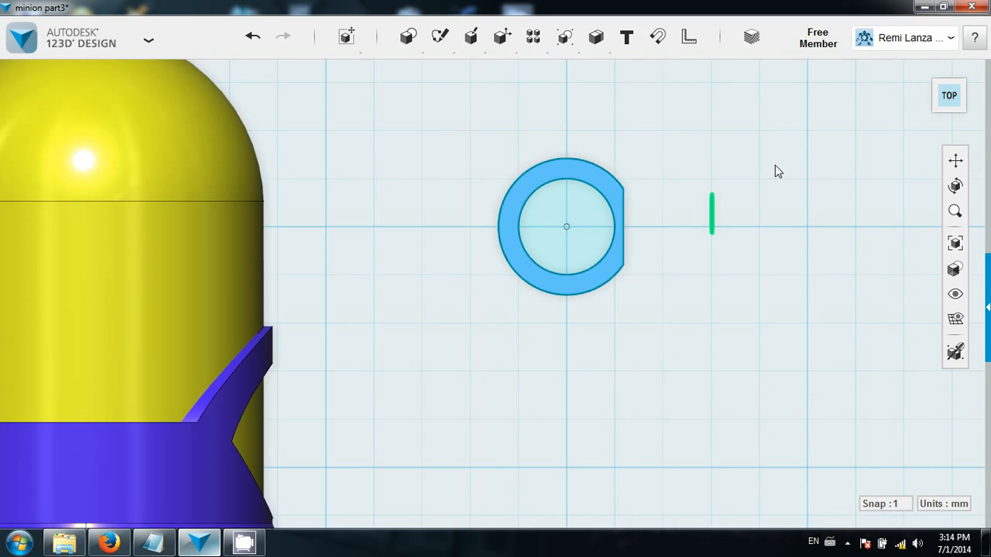
mouse_move(367, 39)
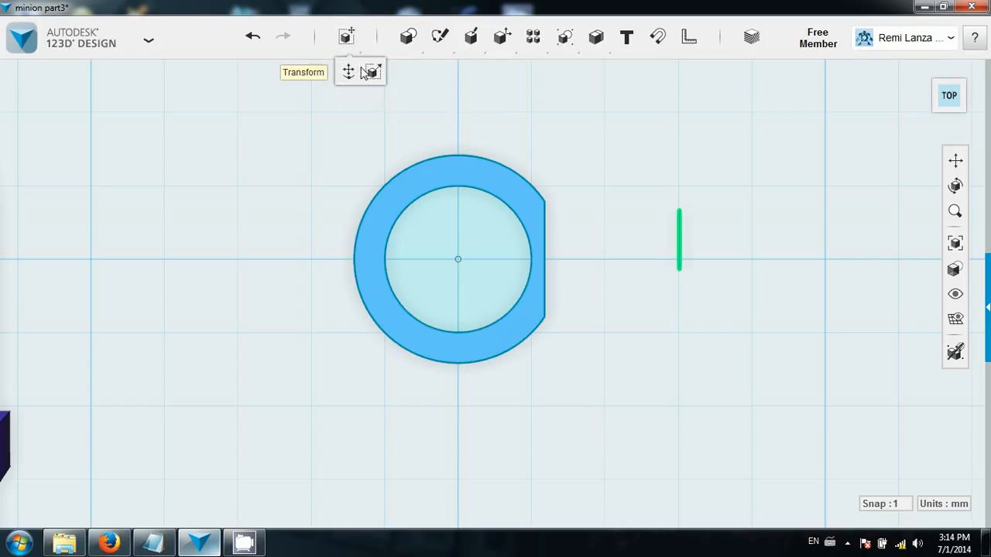
left_click(349, 71)
left_click_drag(682, 242, 461, 139)
left_click(621, 107)
Step: Try deleting the yellow body behind the rectangle and undo the deletion
left_click(972, 102)
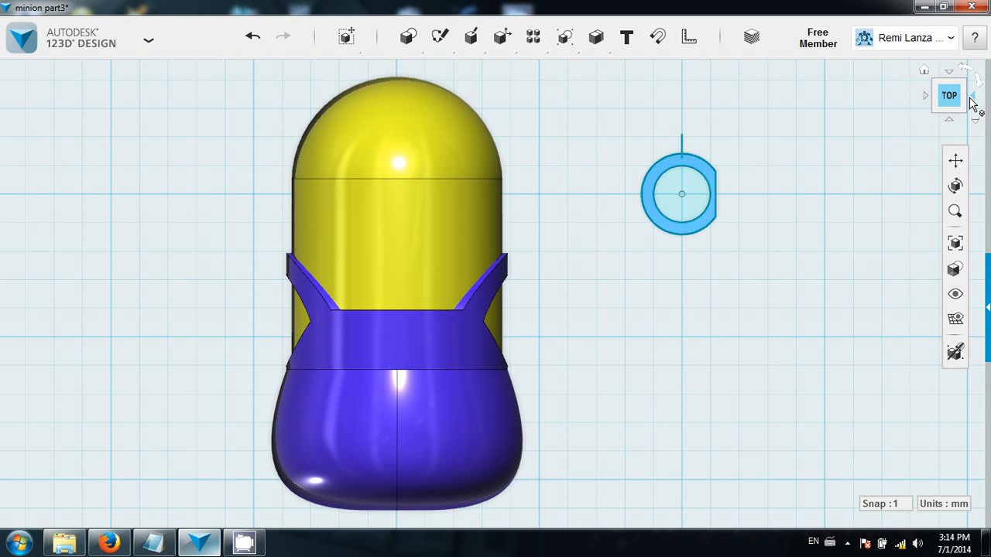
scroll(763, 263, "up", 2)
scroll(763, 269, "up", 3)
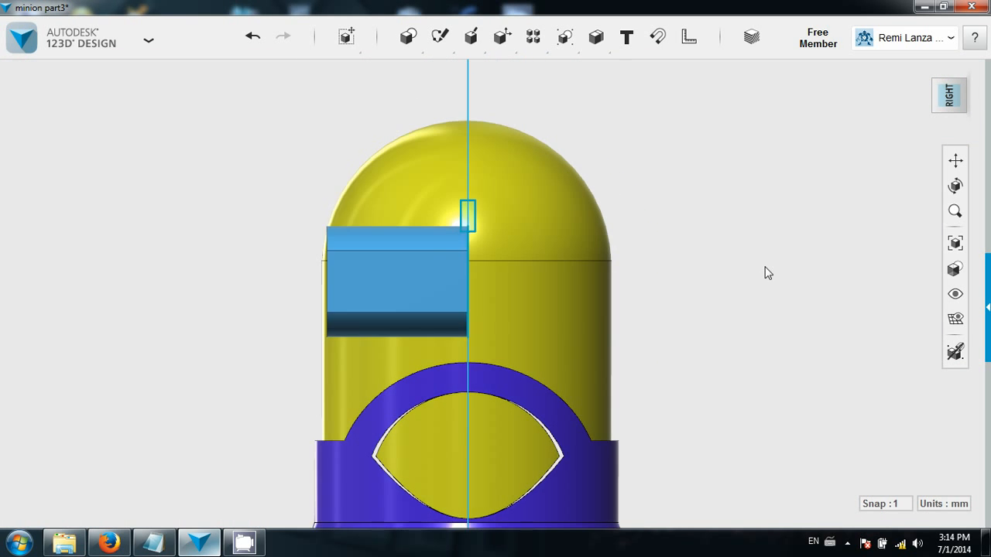
middle_click_drag(479, 217, 620, 241)
left_click(416, 167)
key("Delete")
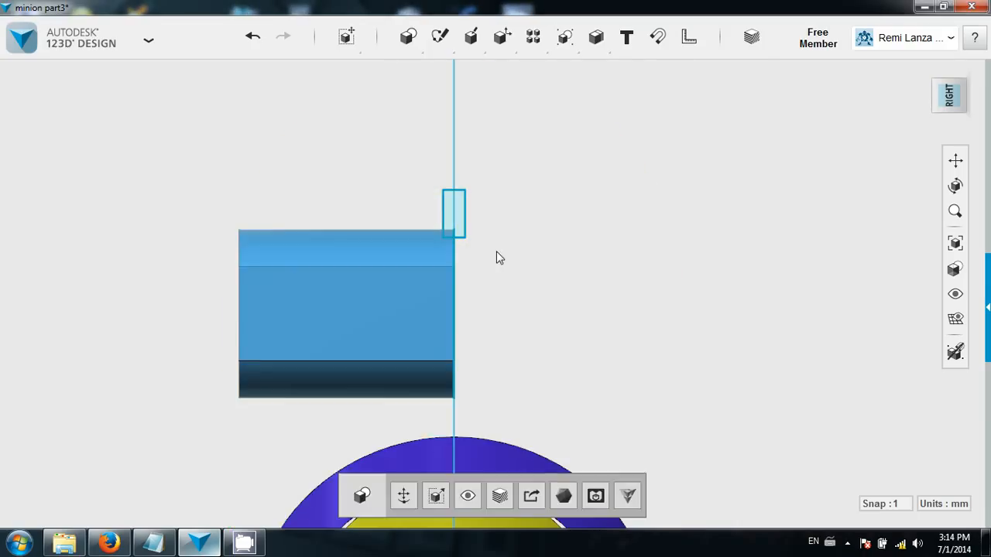
scroll(518, 219, "down", 4)
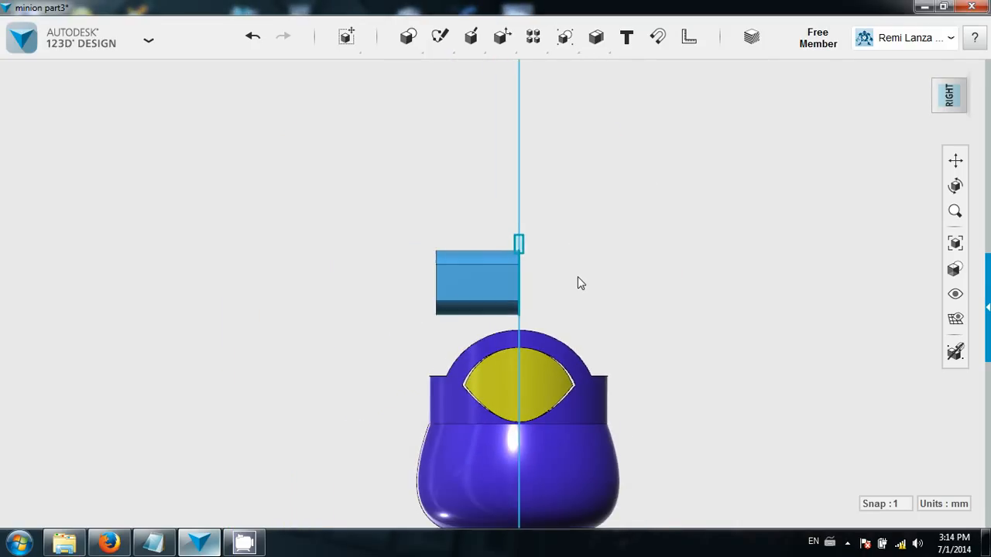
key("ctrl+z")
scroll(578, 284, "up", 4)
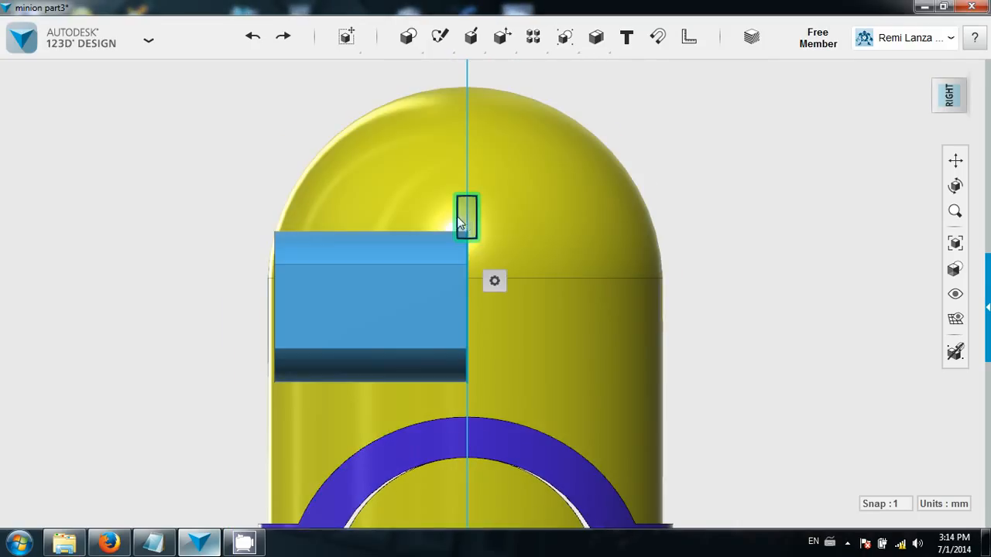
Step: Move the rectangle 15 mm along the tube's length, towards the end farthest from the grid
mouse_move(340, 45)
left_click(348, 72)
left_click(467, 217)
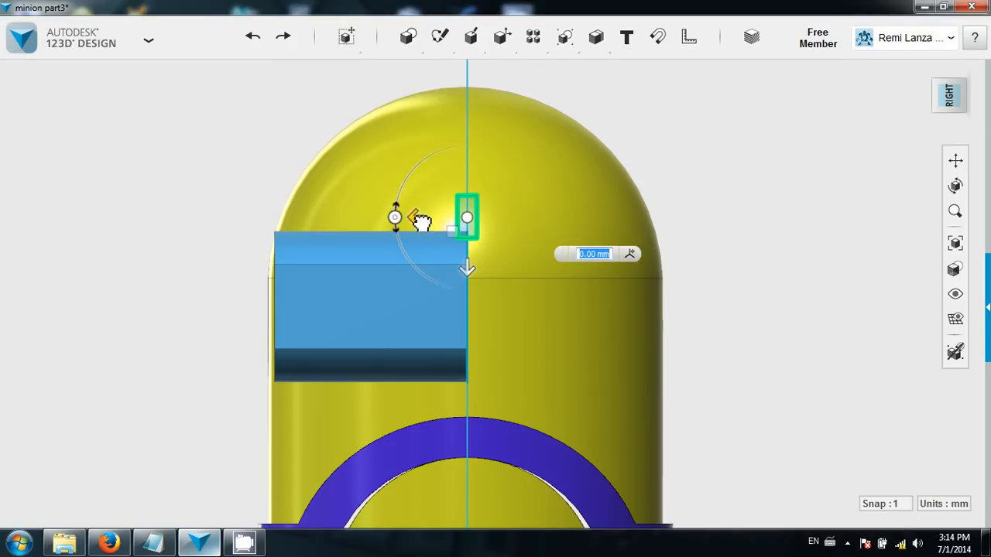
left_click_drag(413, 219, 260, 219)
scroll(376, 215, "up", 5)
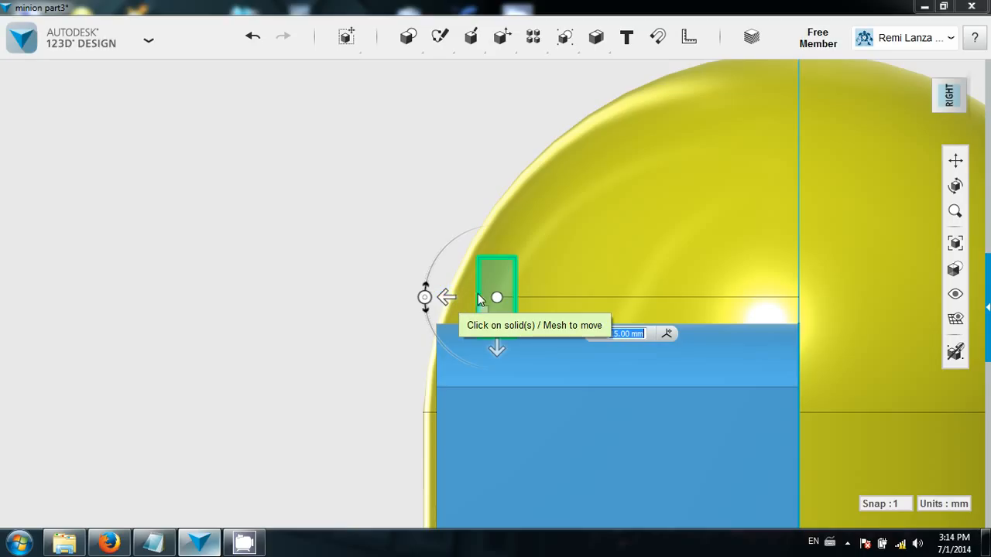
key("Return")
Step: Widen the rectangle along the tube's length and extend its lower edge slightly deeper into the tube wall
mouse_move(478, 294)
left_mouse_down()
mouse_move(469, 294)
mouse_move(640, 295)
left_mouse_up()
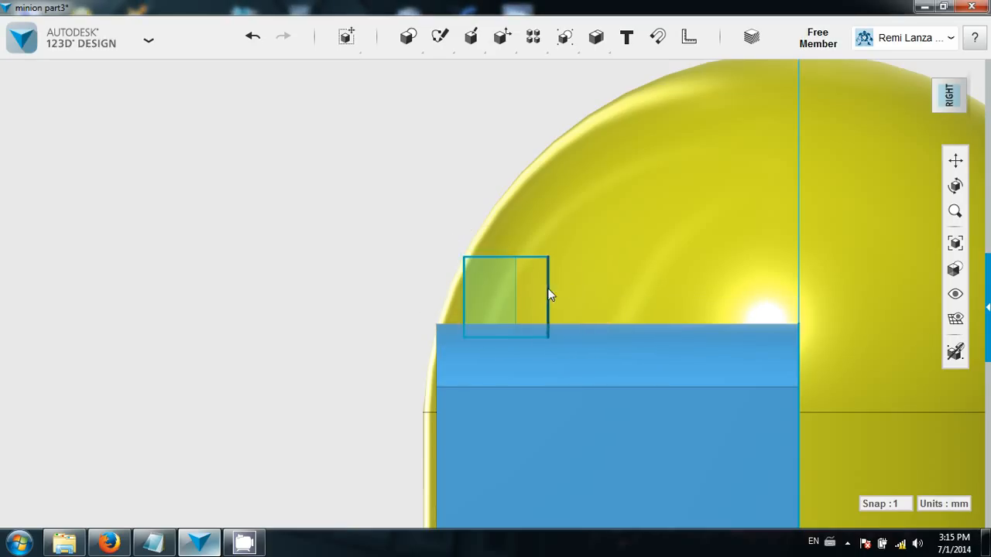
left_click_drag(509, 336, 510, 342)
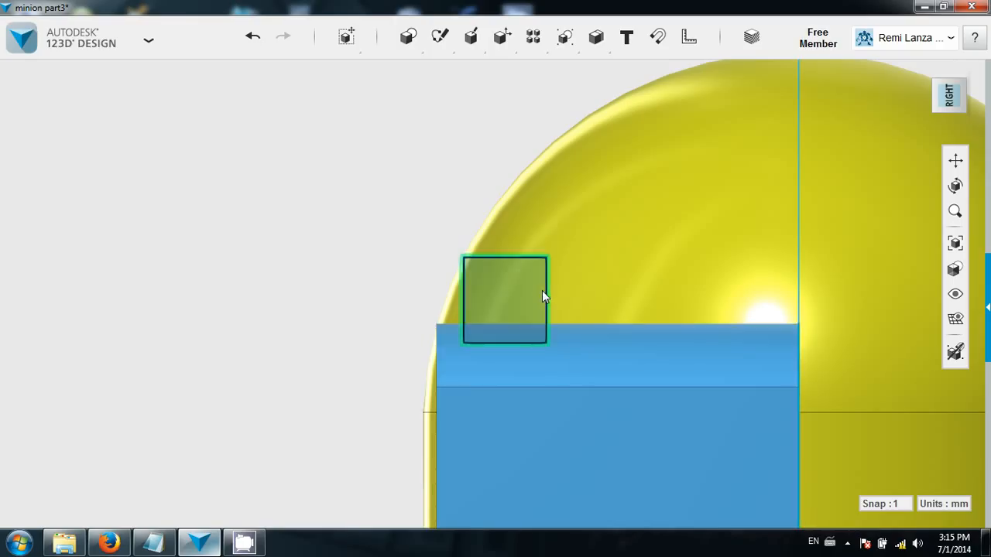
left_click_drag(542, 297, 535, 297)
left_click_drag(464, 302, 470, 302)
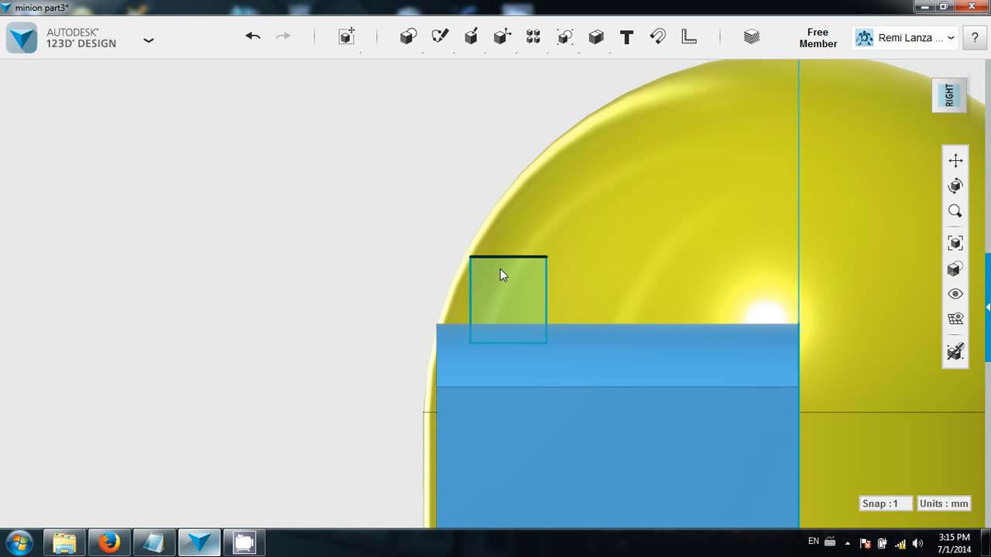
right_click_drag(383, 276, 595, 345)
middle_click_drag(595, 345, 253, 173)
right_click_drag(253, 178, 503, 279)
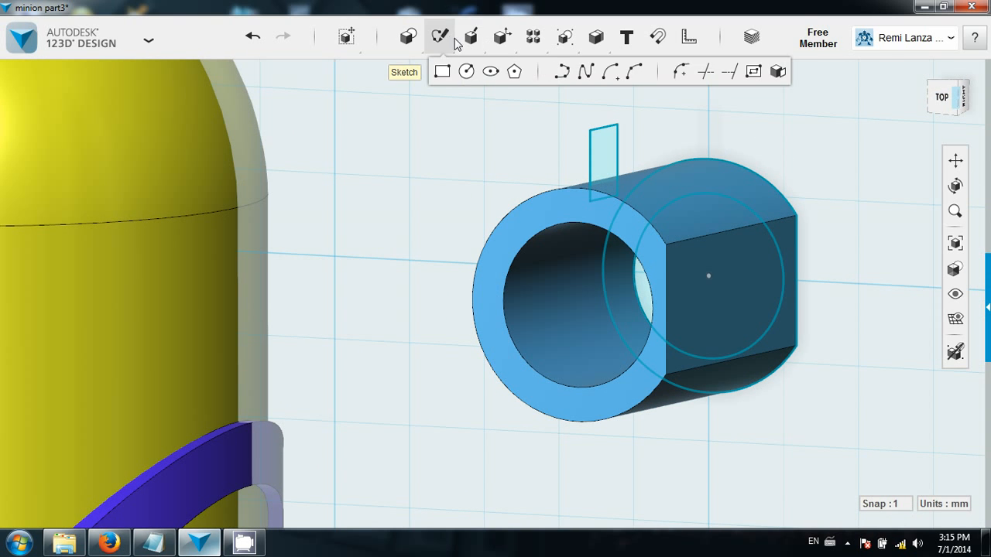
mouse_move(463, 40)
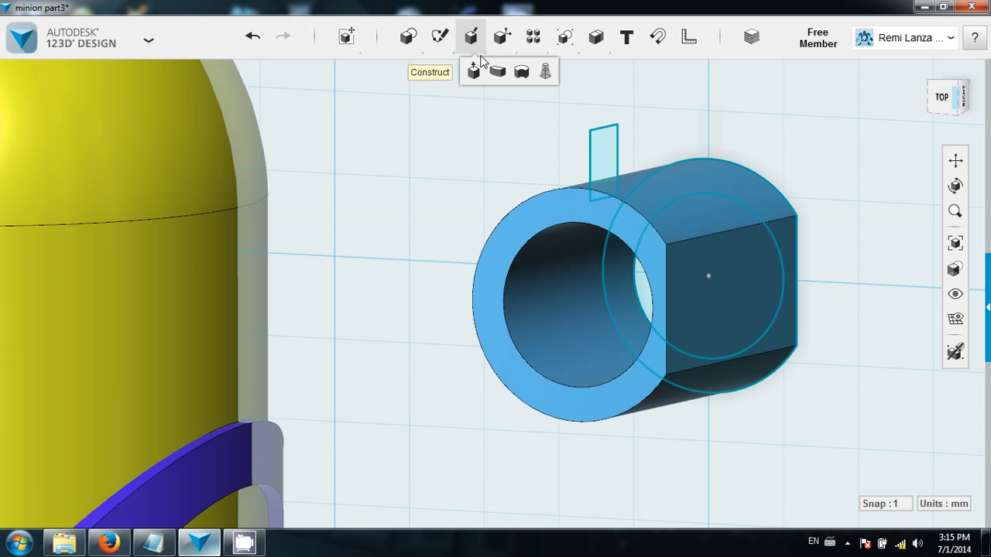
left_click(521, 72)
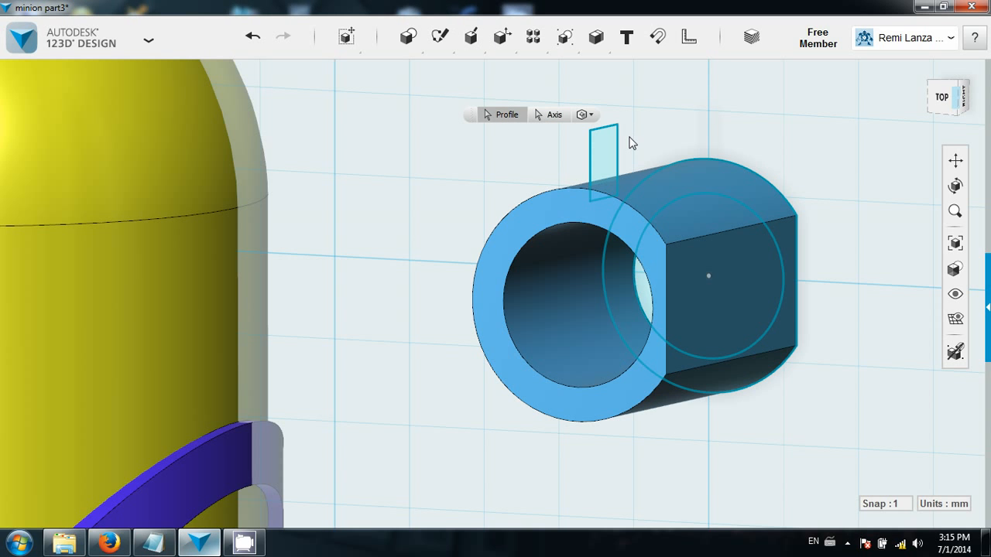
left_click(598, 143)
left_click(552, 114)
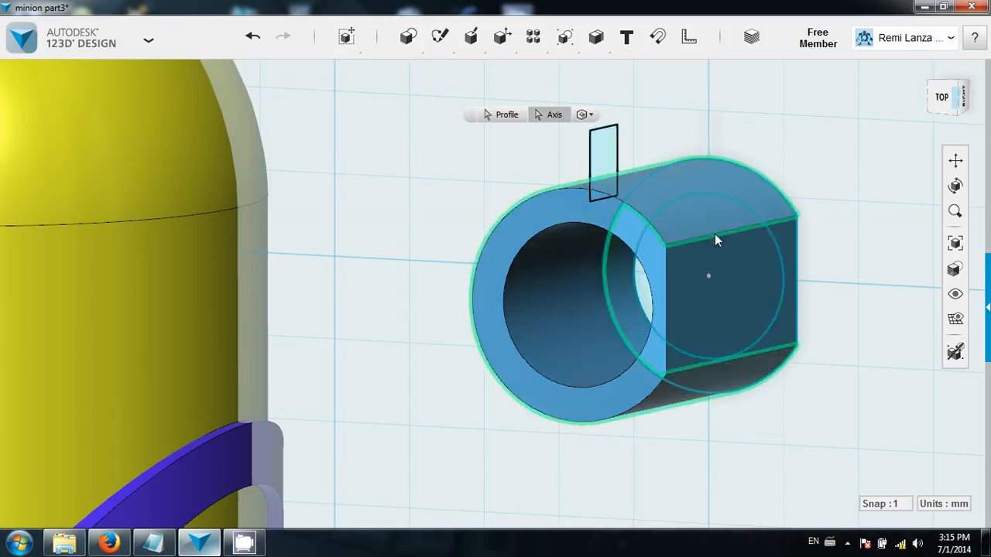
right_click_drag(715, 234, 745, 220)
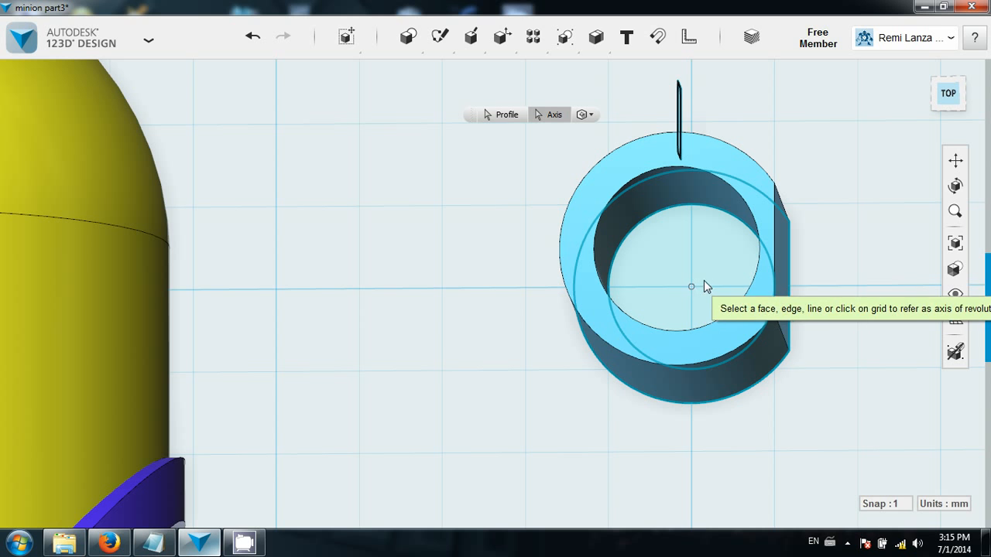
mouse_move(704, 281)
right_mouse_down()
mouse_move(691, 303)
mouse_move(699, 269)
right_mouse_up()
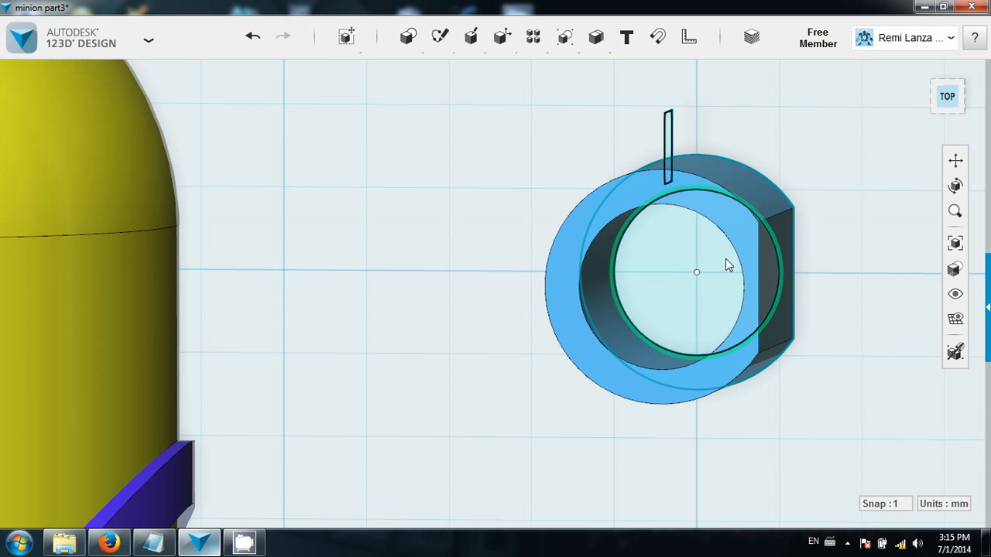
scroll(728, 265, "down", 2)
middle_click_drag(726, 265, 547, 316)
mouse_move(441, 39)
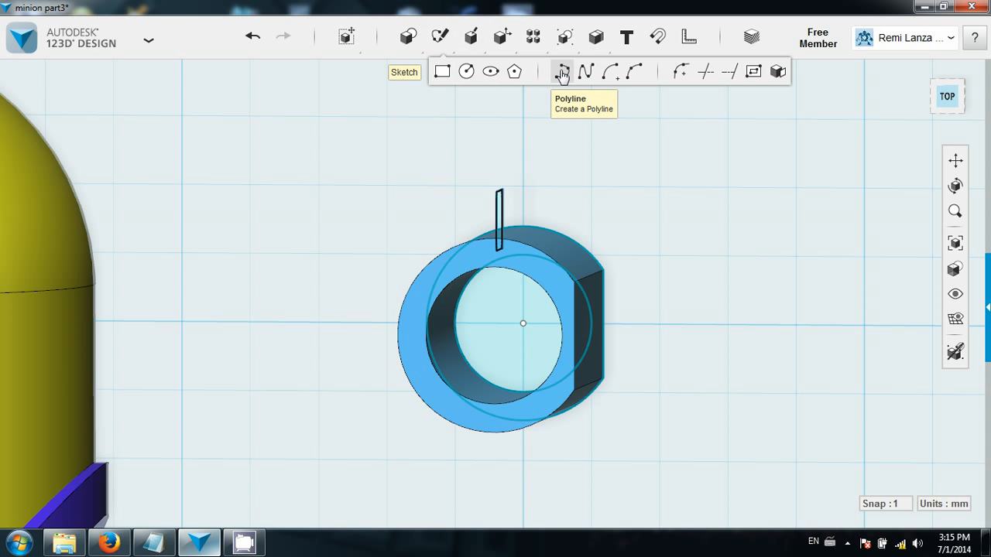
left_click(585, 71)
mouse_move(597, 302)
right_mouse_down()
mouse_move(575, 276)
mouse_move(668, 301)
right_mouse_up()
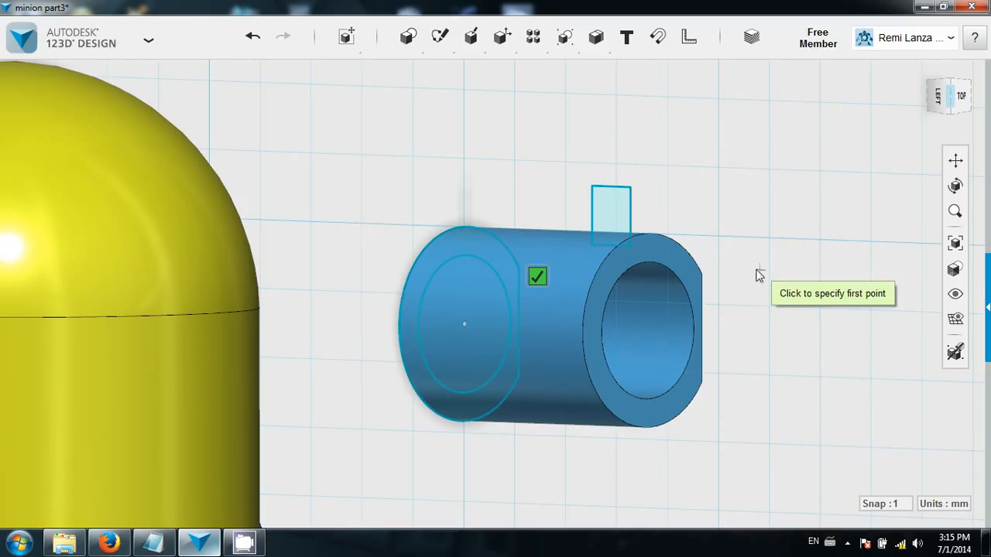
key("Escape")
Step: Draw a straight polyline two grid squares long beside the tube's flat side, in line with the ring's horizontal centreline
mouse_move(449, 55)
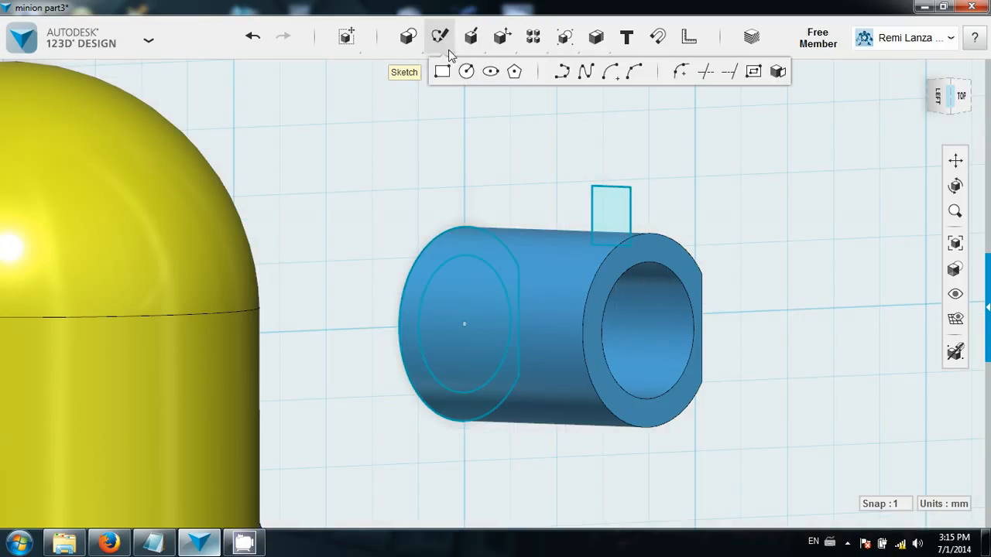
left_click(561, 79)
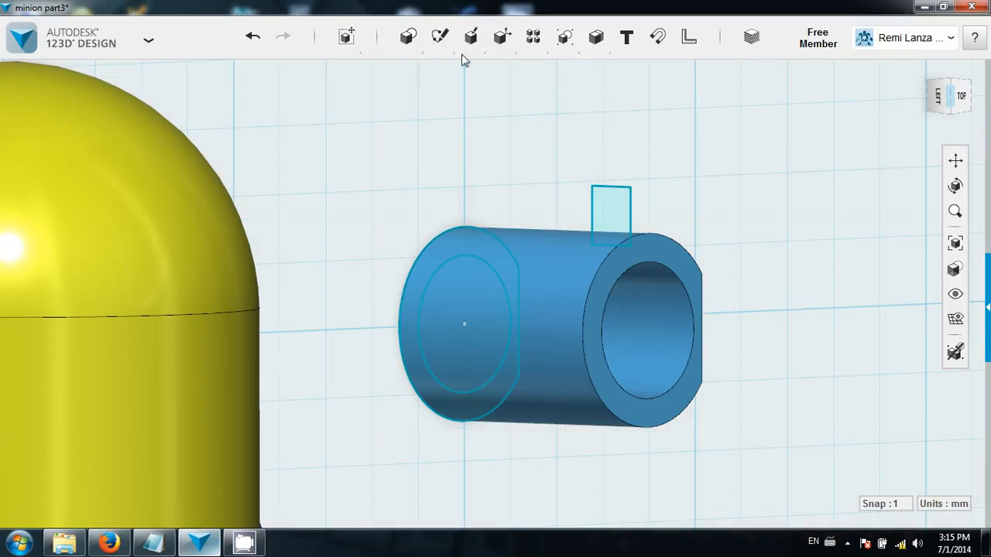
right_click_drag(762, 316, 689, 334)
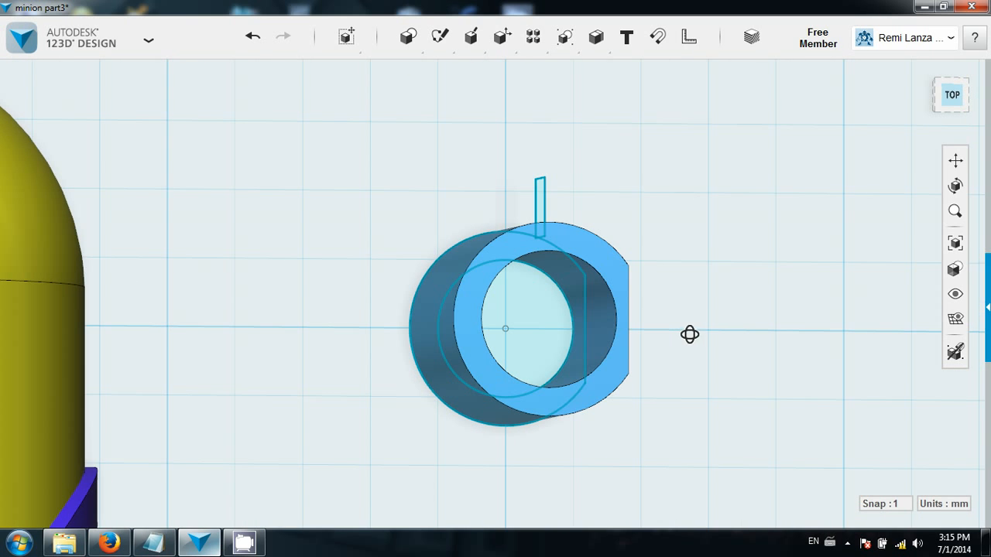
left_click(641, 333)
double_click(776, 331)
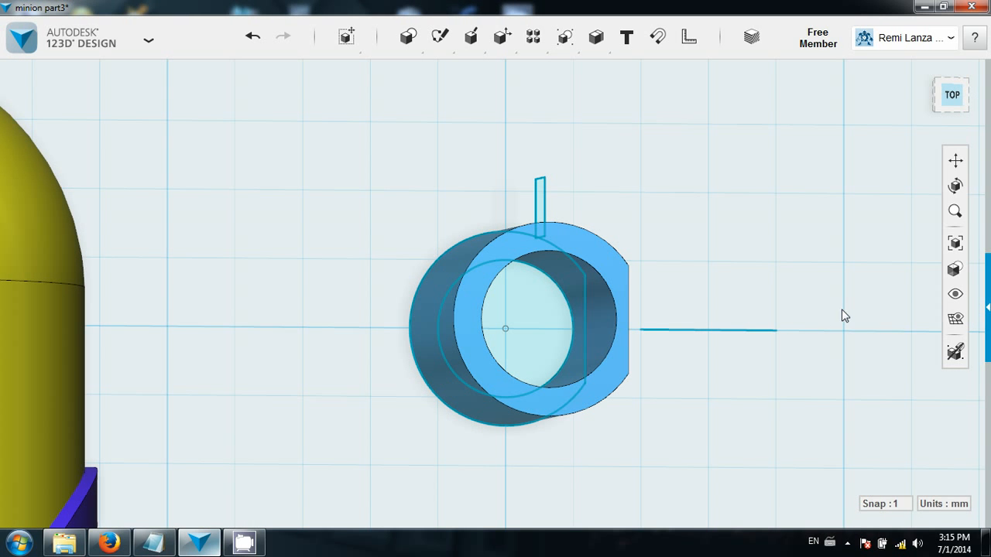
Step: Rotate the new line 90 degrees about its midpoint so it runs parallel to the tube's length
middle_click_drag(738, 350, 718, 356)
right_click_drag(718, 356, 688, 361)
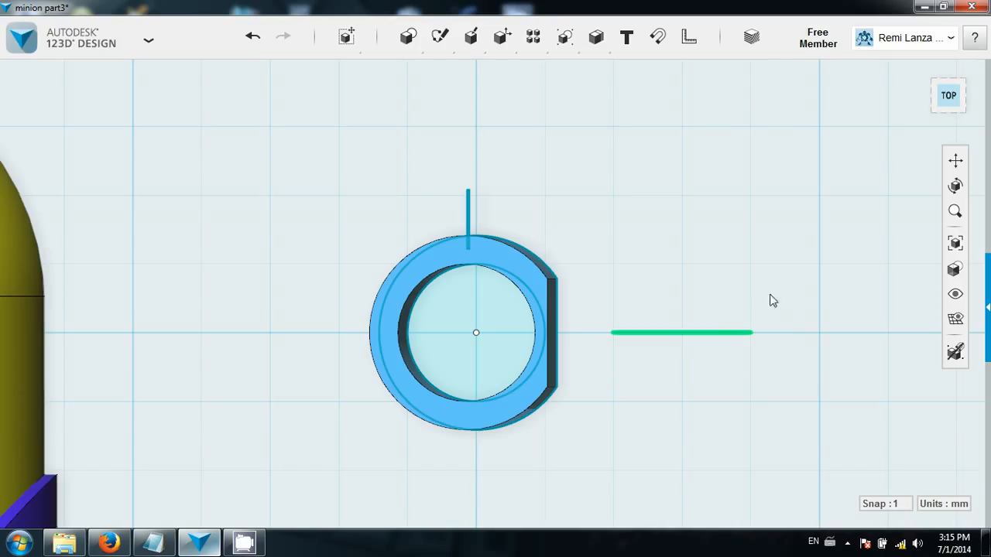
mouse_move(344, 42)
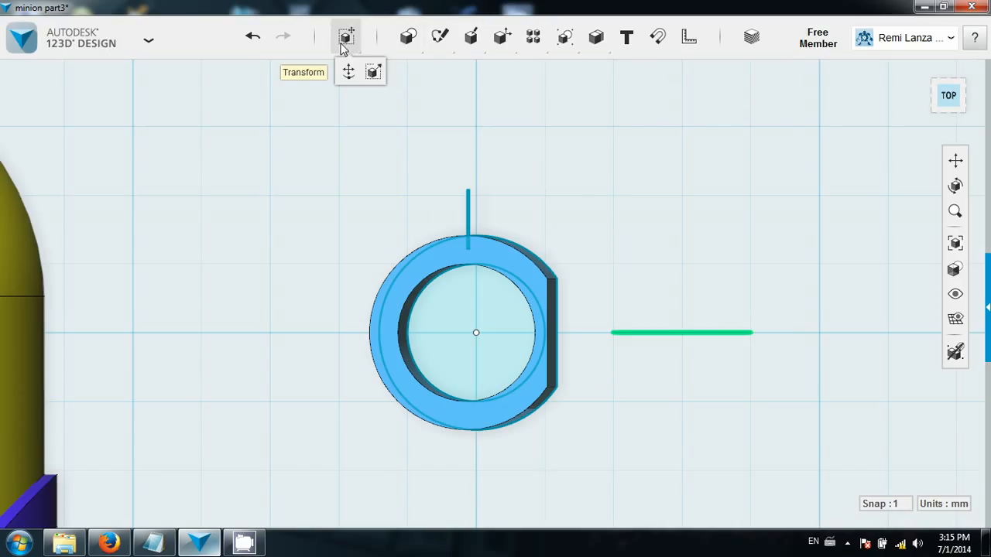
left_click(347, 76)
right_click_drag(764, 359, 668, 412)
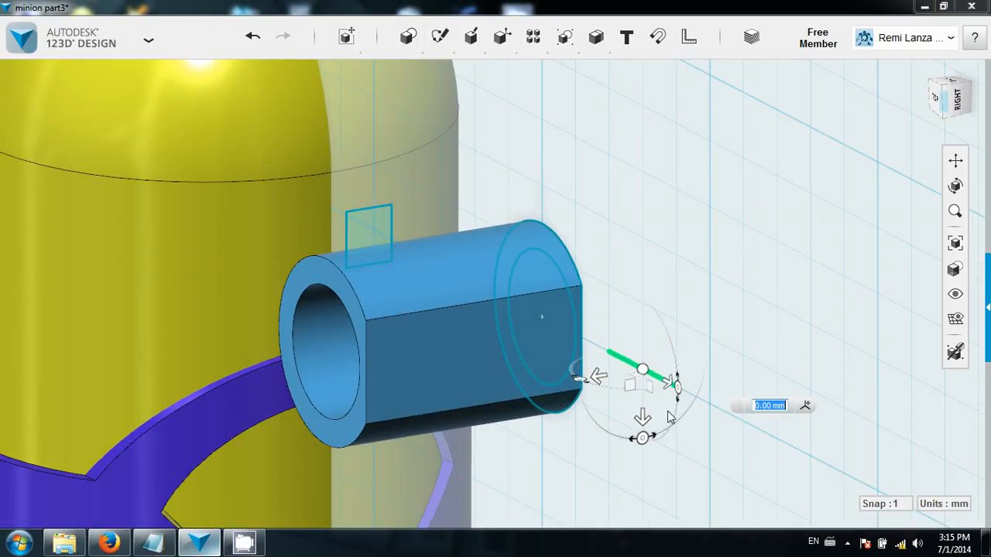
left_click_drag(586, 387, 563, 348)
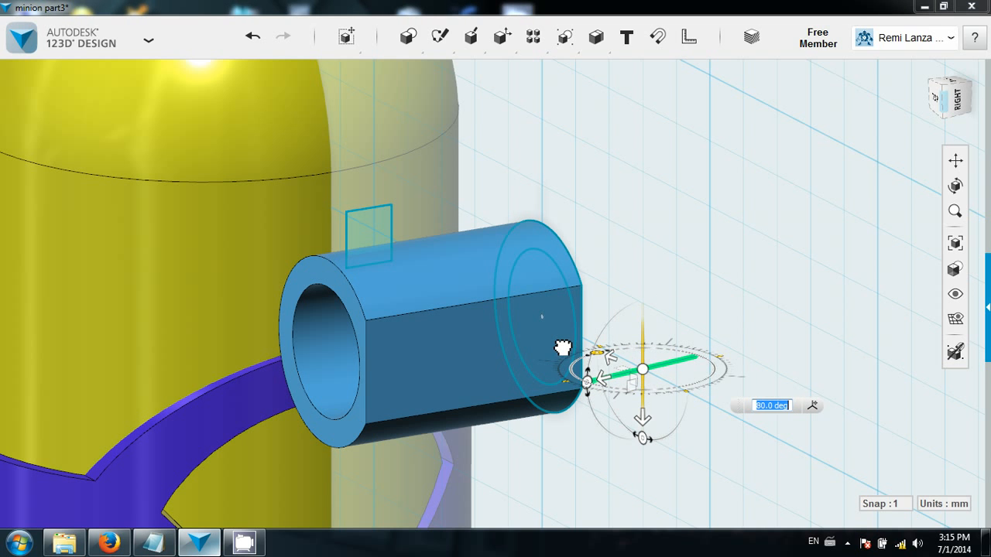
type("90")
key("Return")
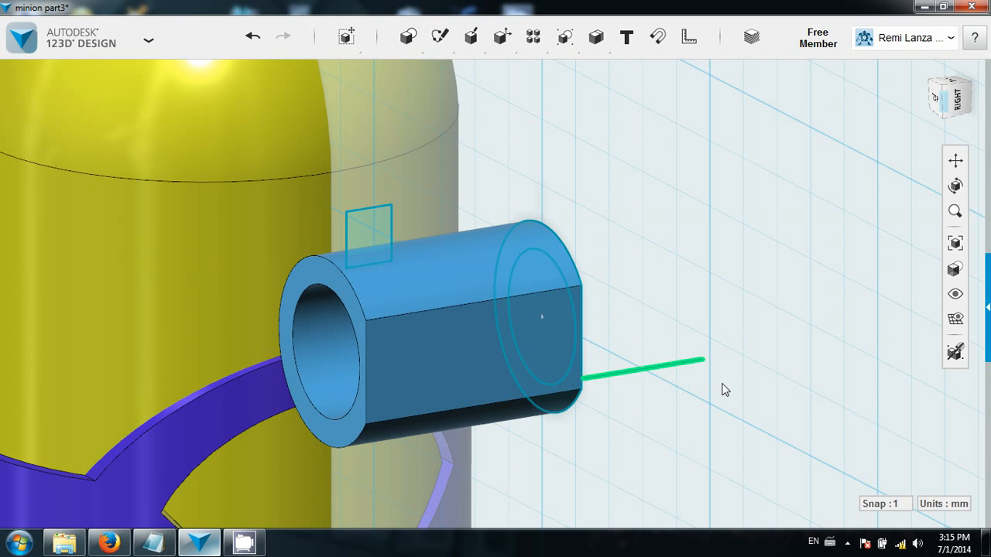
Step: Move the line straight across the grid onto the tube's central axis
right_click_drag(721, 384, 650, 401)
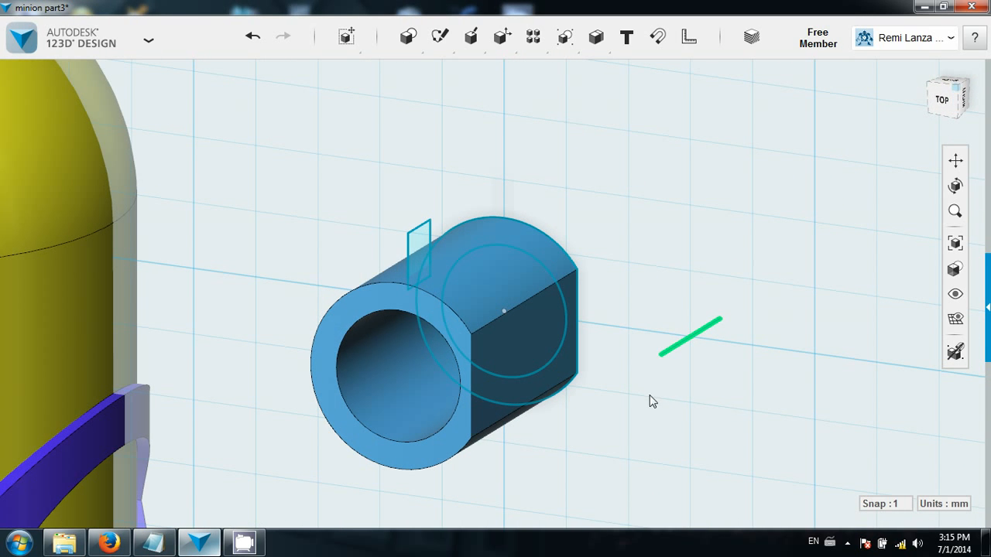
left_click(942, 101)
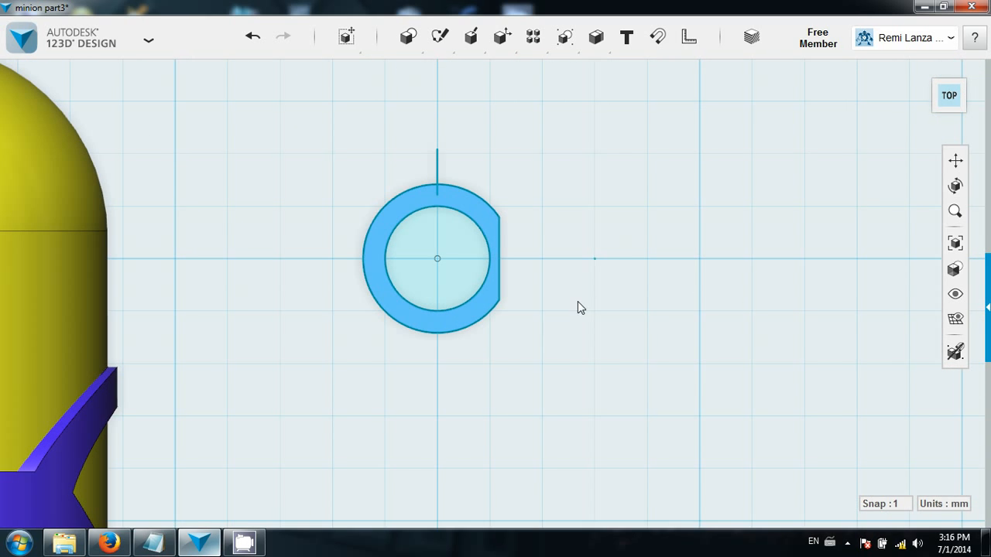
mouse_move(346, 36)
left_click(348, 133)
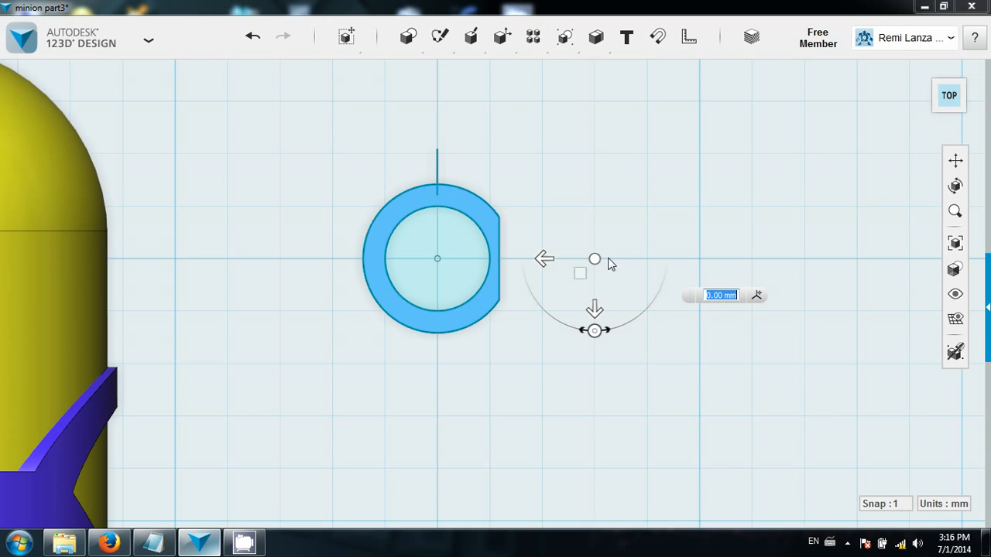
left_click_drag(544, 258, 400, 261)
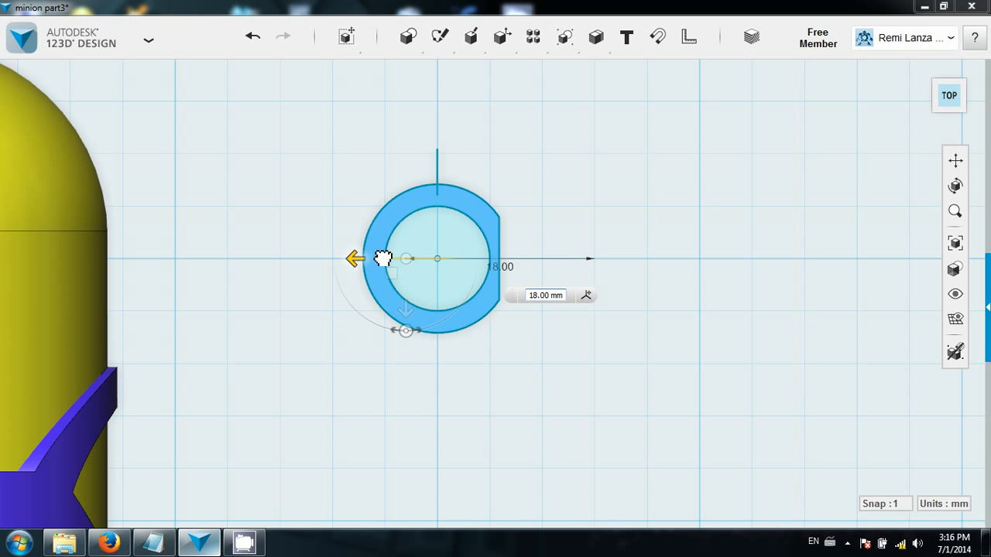
left_click(593, 225)
right_click_drag(593, 225, 726, 276)
scroll(578, 270, "up", 2)
scroll(578, 271, "up", 2)
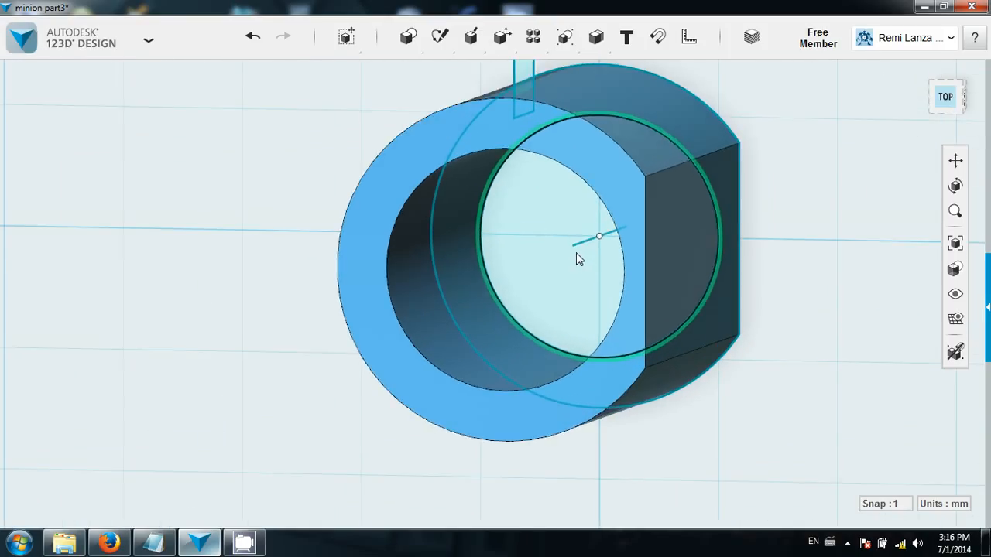
Step: Revolve the upright rectangle 360 degrees around the central line as a subtraction, cutting a groove around the tube near its end
scroll(797, 233, "down", 2)
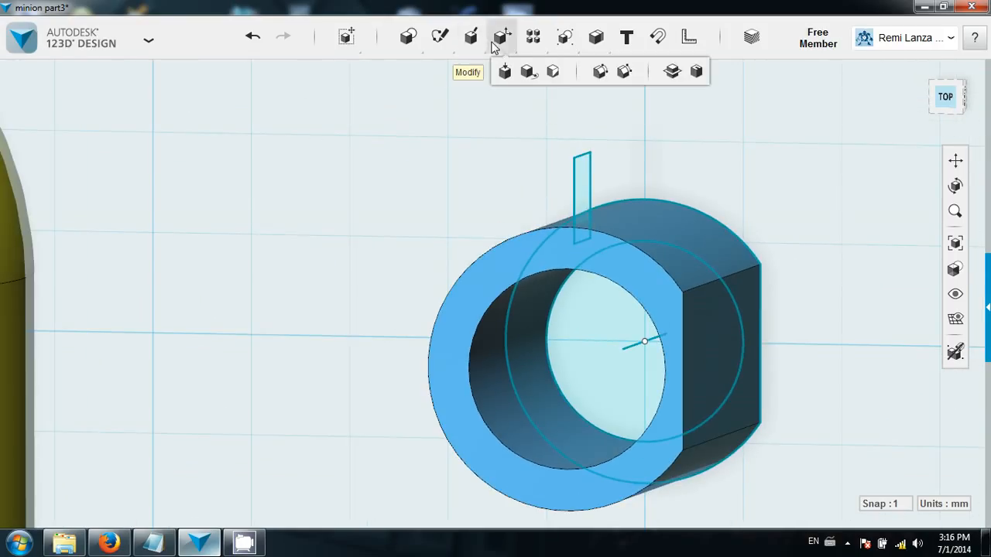
mouse_move(471, 39)
left_click(497, 72)
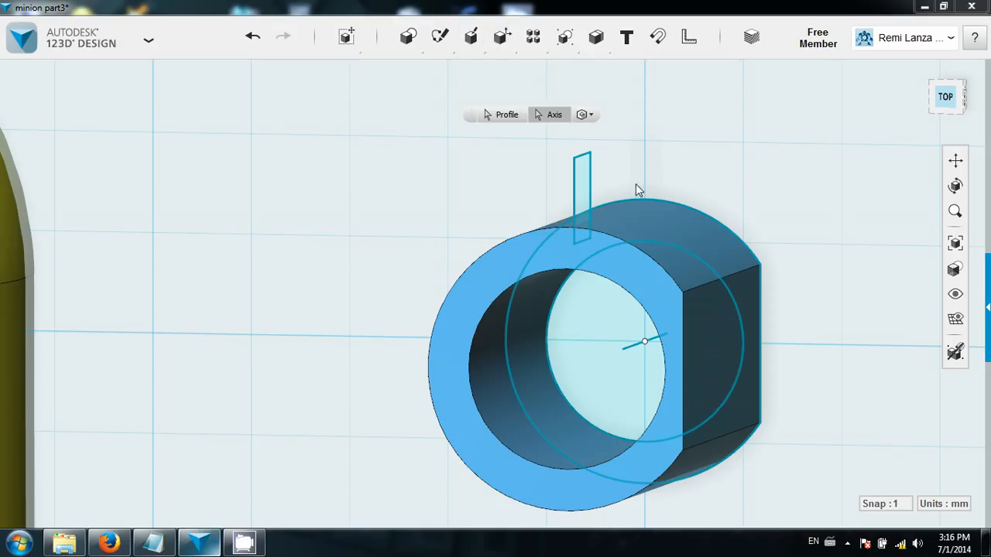
left_click(577, 185)
left_click(551, 115)
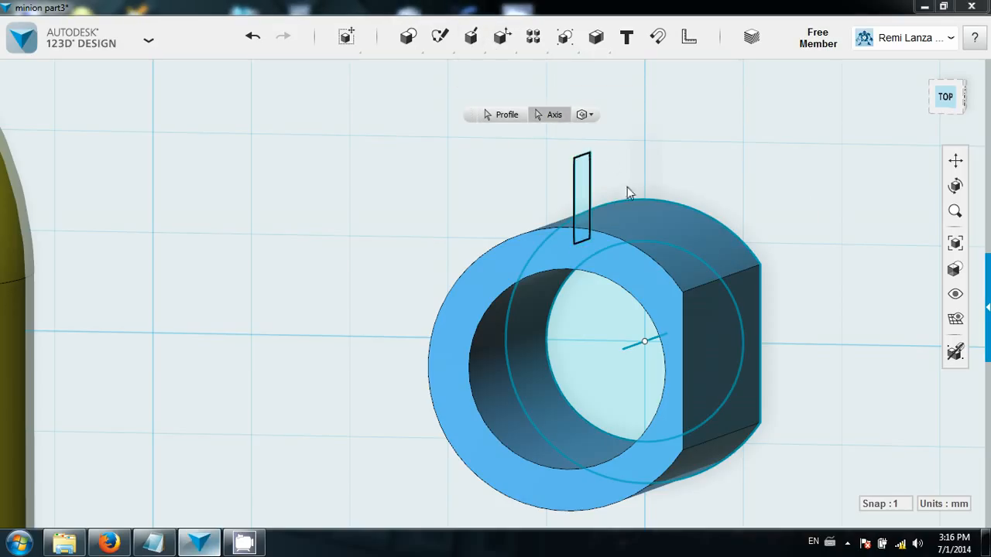
left_click(633, 347)
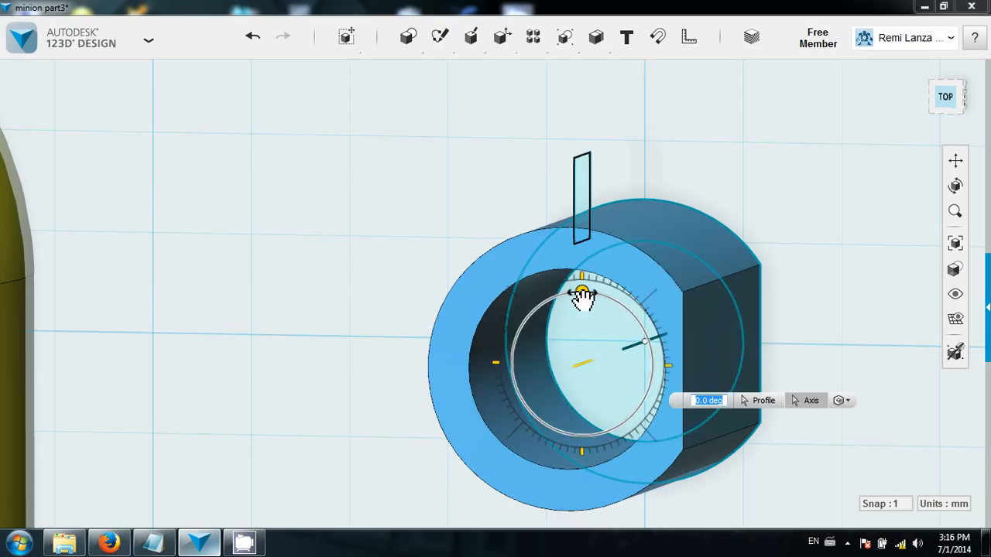
left_click_drag(582, 298, 576, 226)
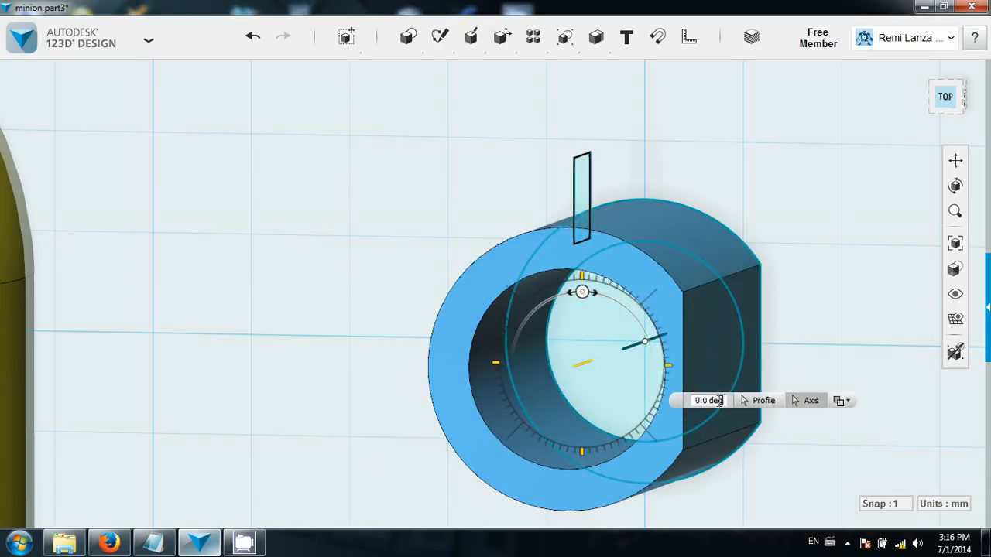
left_click(672, 401)
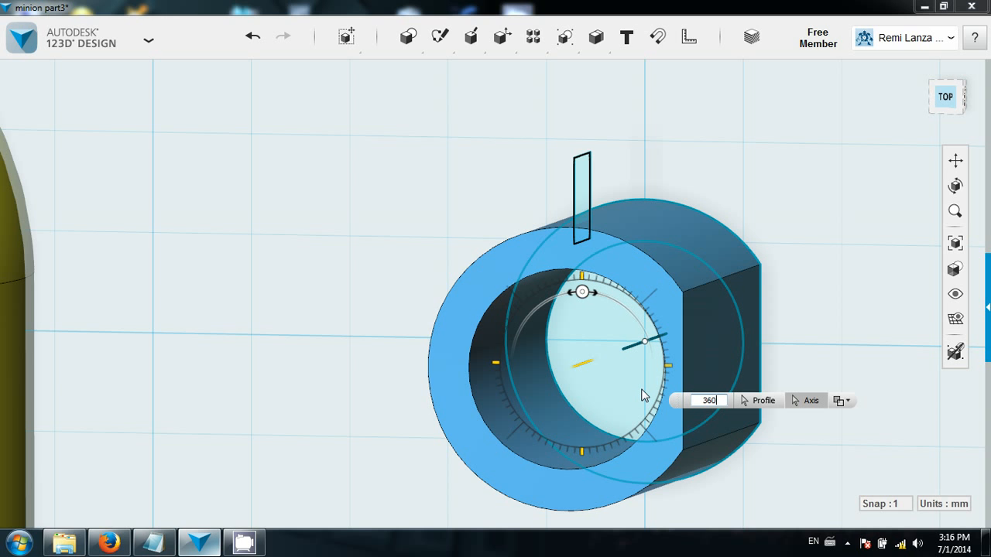
right_click_drag(644, 383, 630, 343)
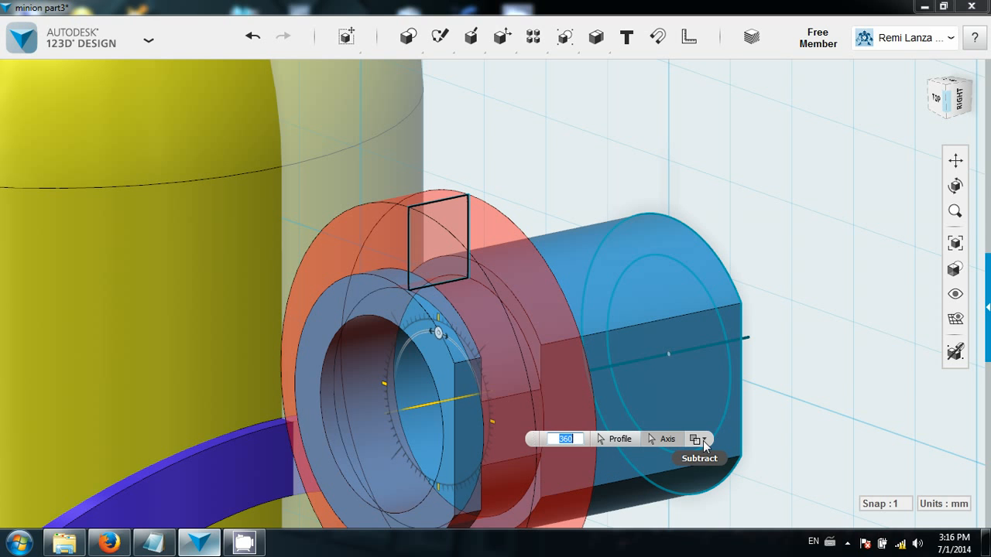
right_click_drag(762, 334, 805, 317)
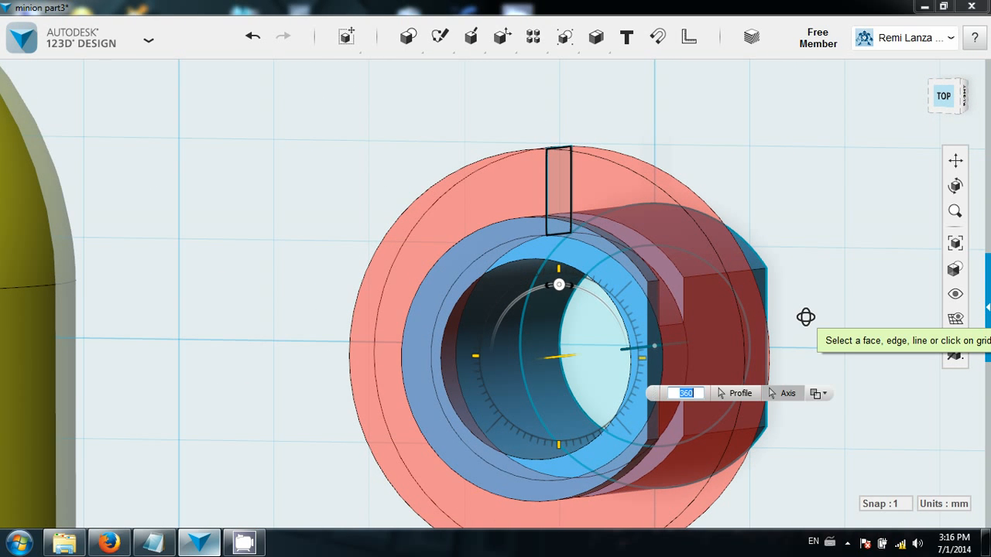
key("Return")
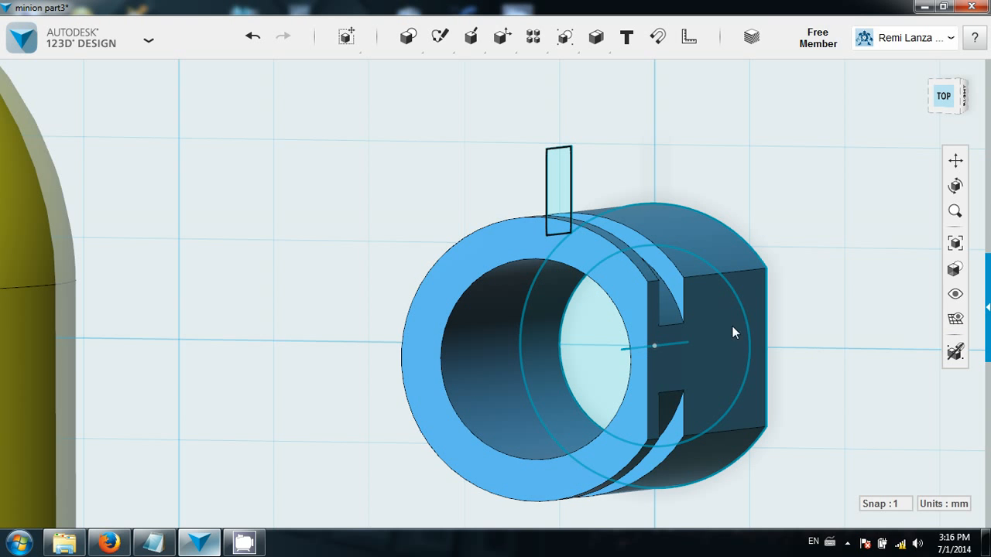
Step: Hide all sketches so only the solid bodies are displayed
right_click_drag(732, 326, 627, 322)
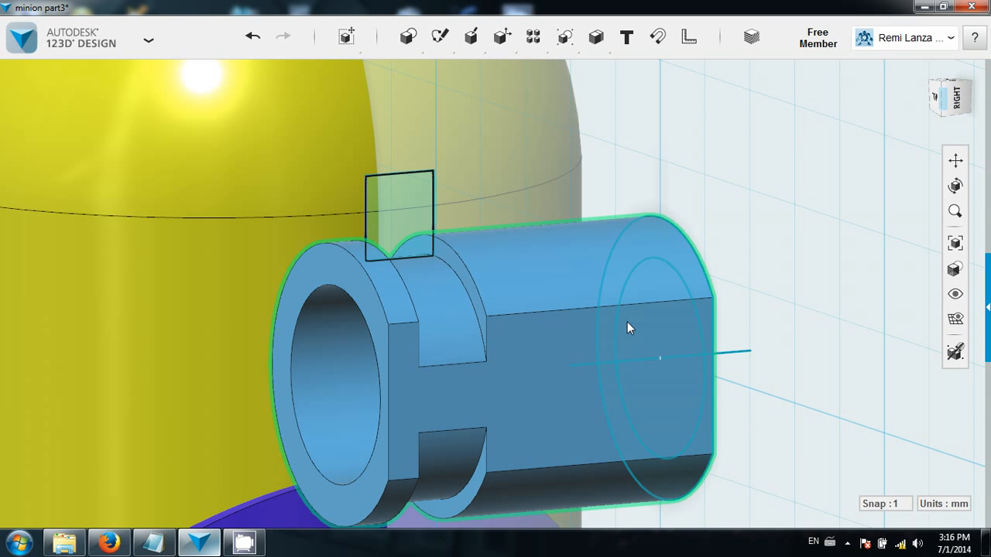
scroll(693, 189, "down", 2)
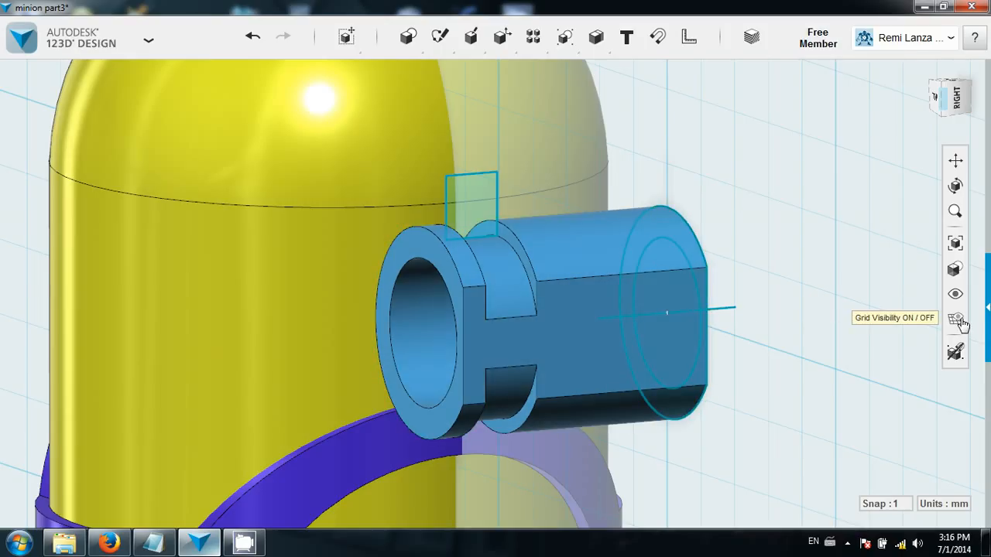
mouse_move(961, 300)
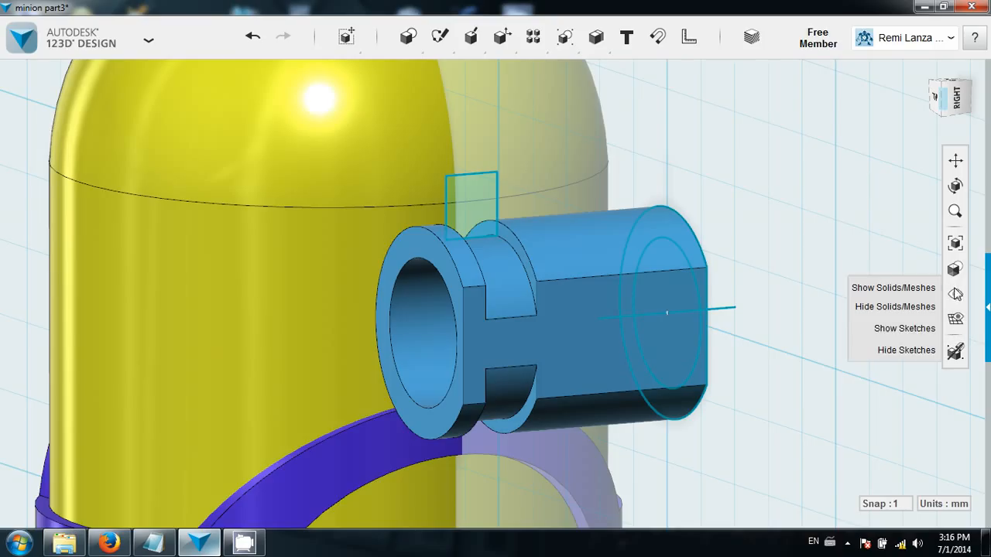
left_click(902, 350)
Step: Apply the Default material with overlay colour #6D7980 to the grooved tube
right_click_drag(792, 242, 813, 246)
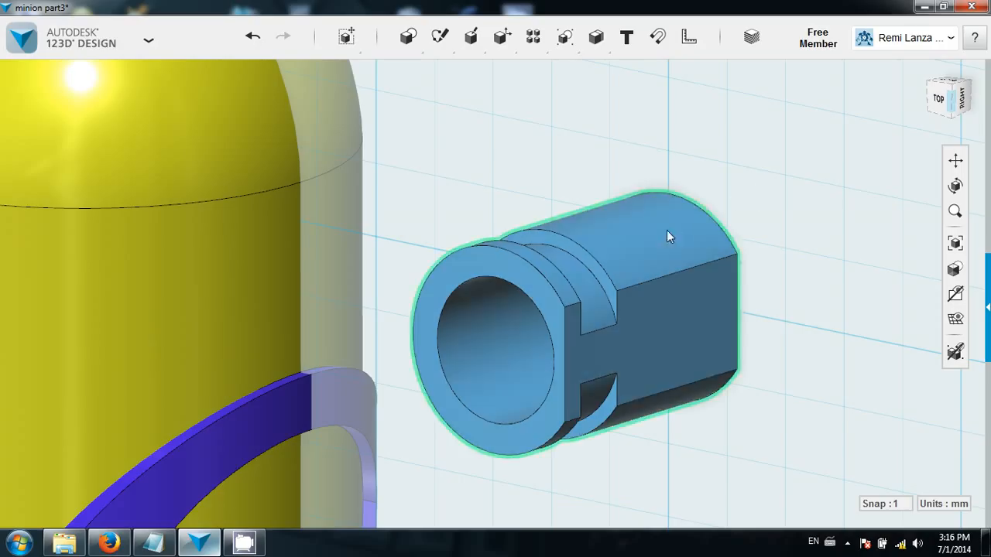
left_click(587, 257)
left_click(756, 40)
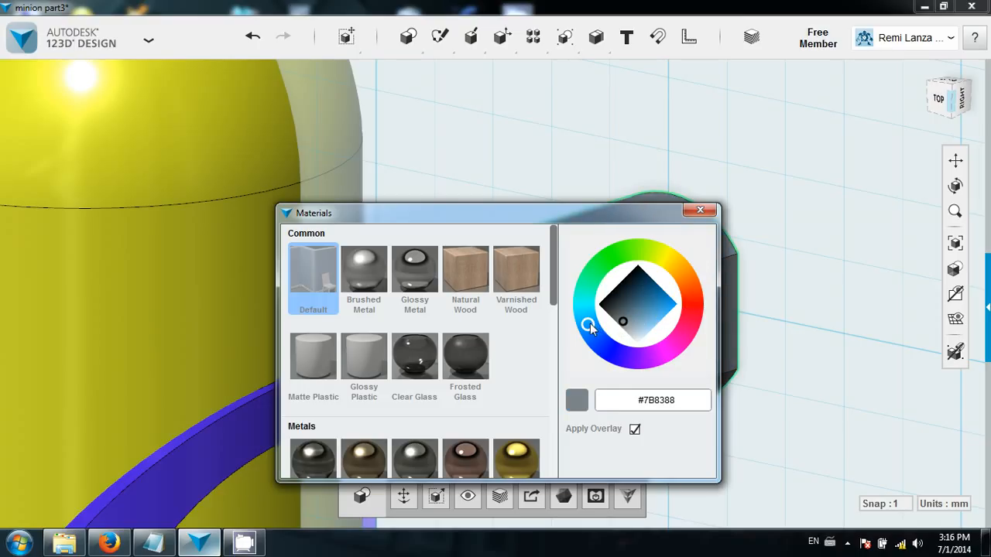
left_click(623, 319)
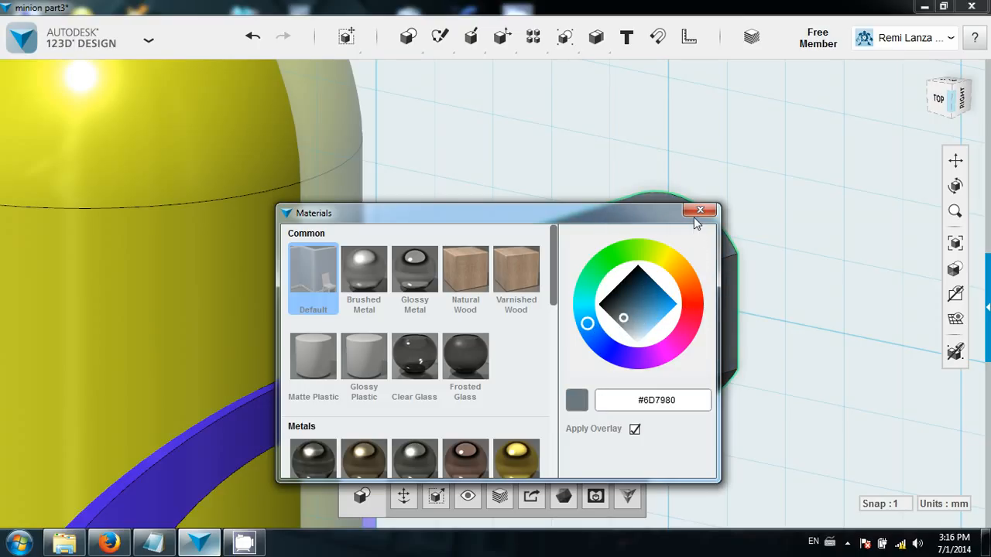
left_click(699, 210)
left_click(772, 188)
Step: Fillet the groove-side outer edge of the tube's end ring with a 0.5 mm radius
scroll(456, 283, "up", 3)
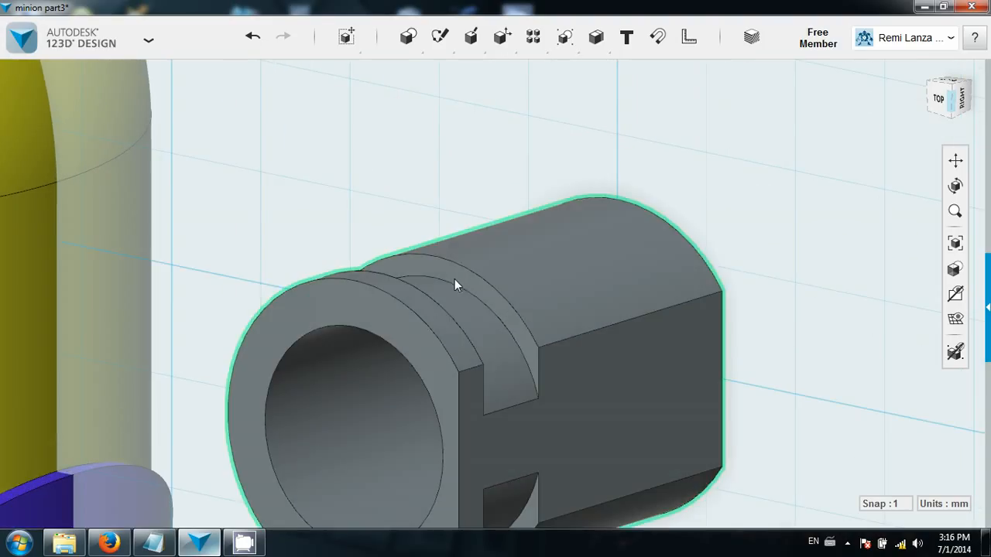
mouse_move(502, 37)
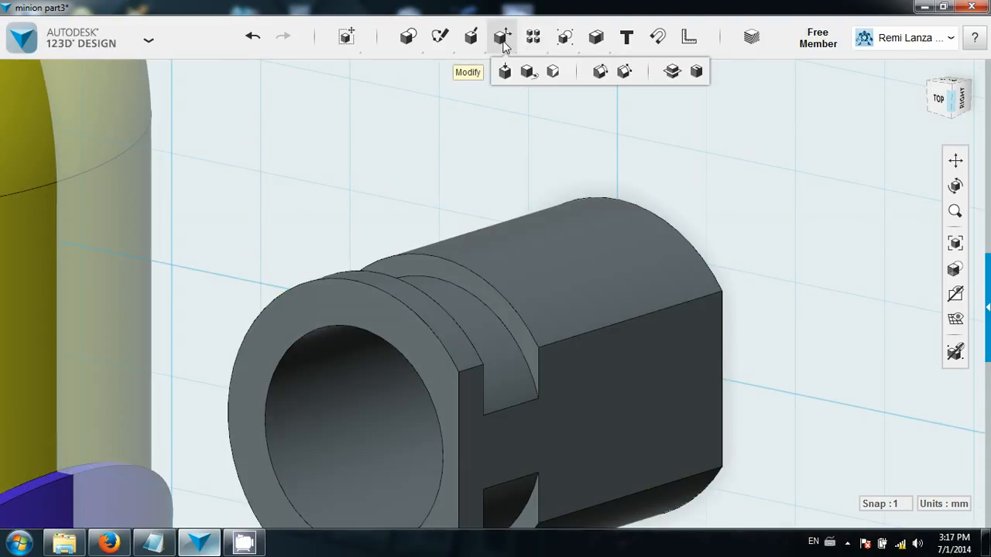
left_click(603, 74)
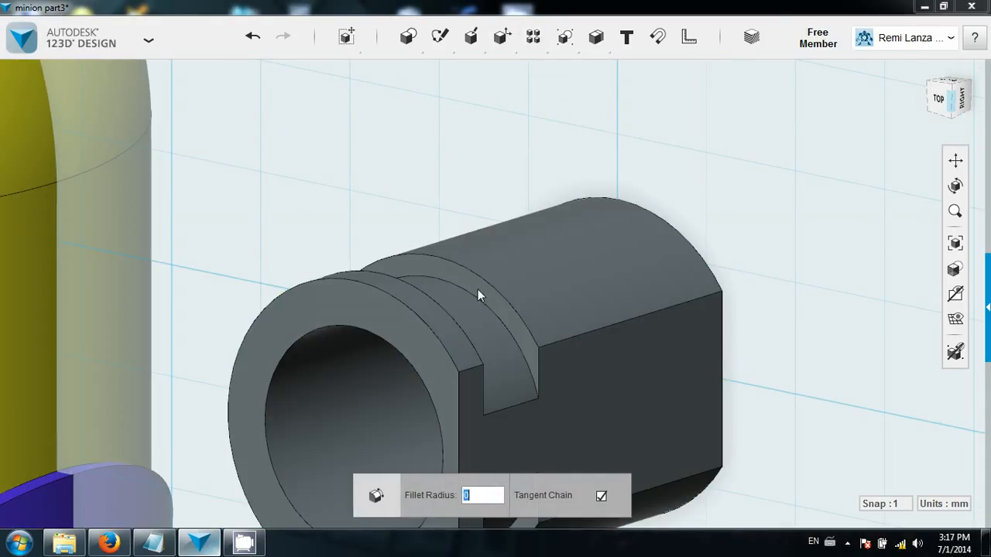
left_click(438, 305)
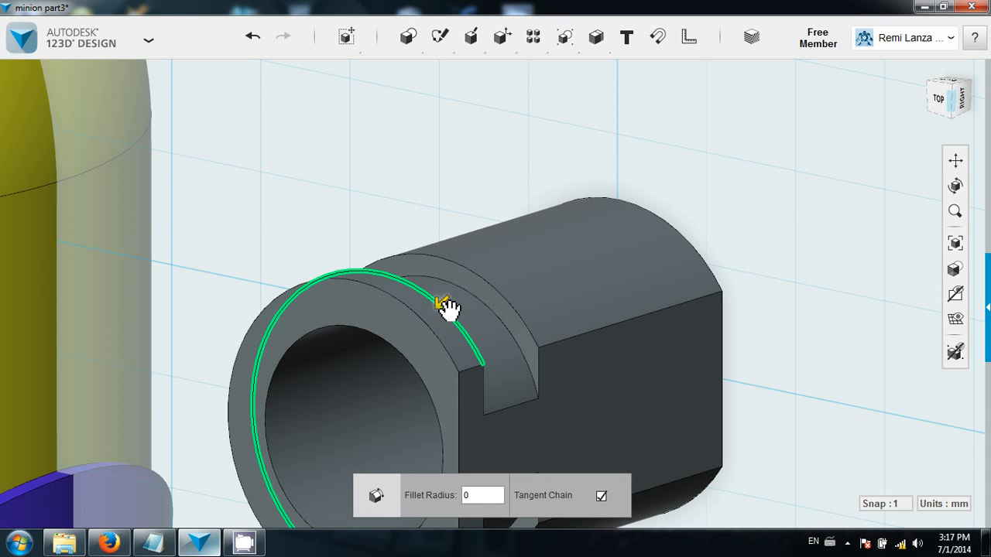
left_click_drag(447, 309, 445, 312)
right_click_drag(445, 312, 519, 303)
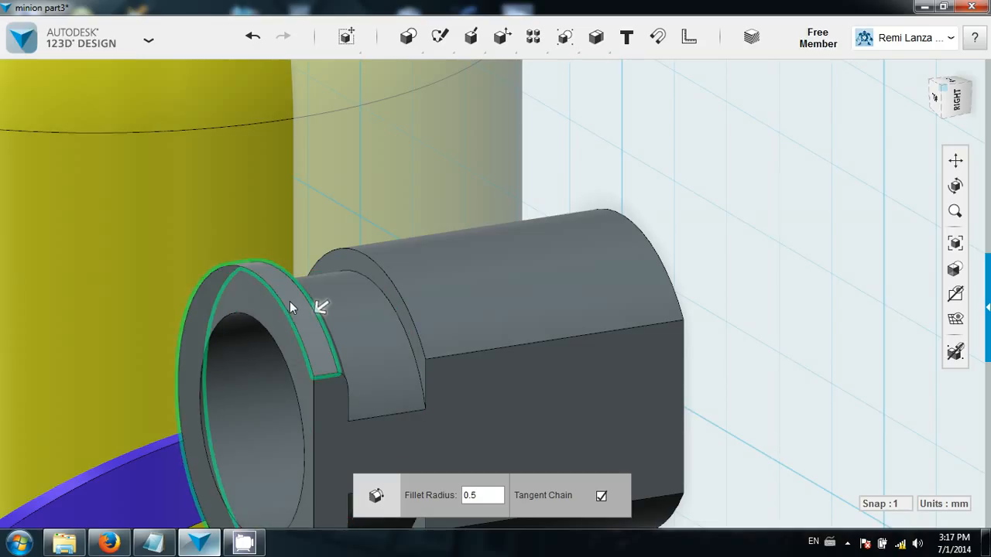
left_click(562, 183)
Step: Chamfer the main body's outer edge beside the groove with a distance of 0.5 mm
mouse_move(503, 46)
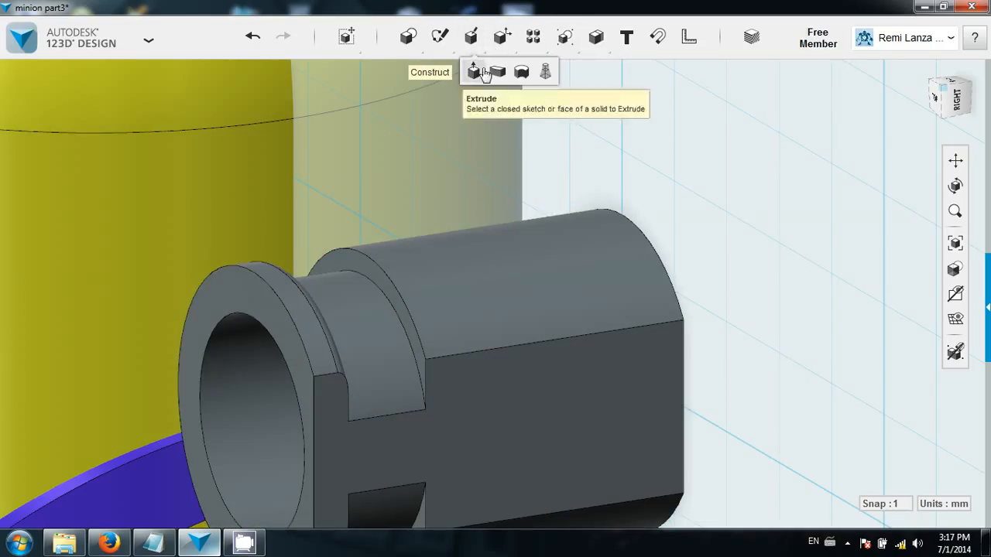
mouse_move(594, 42)
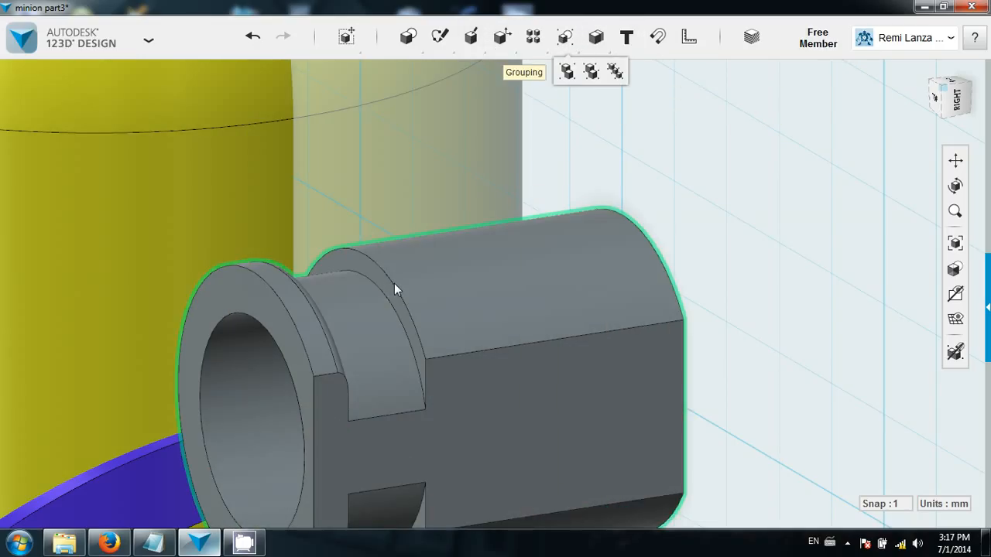
left_click(394, 285)
left_click(406, 301)
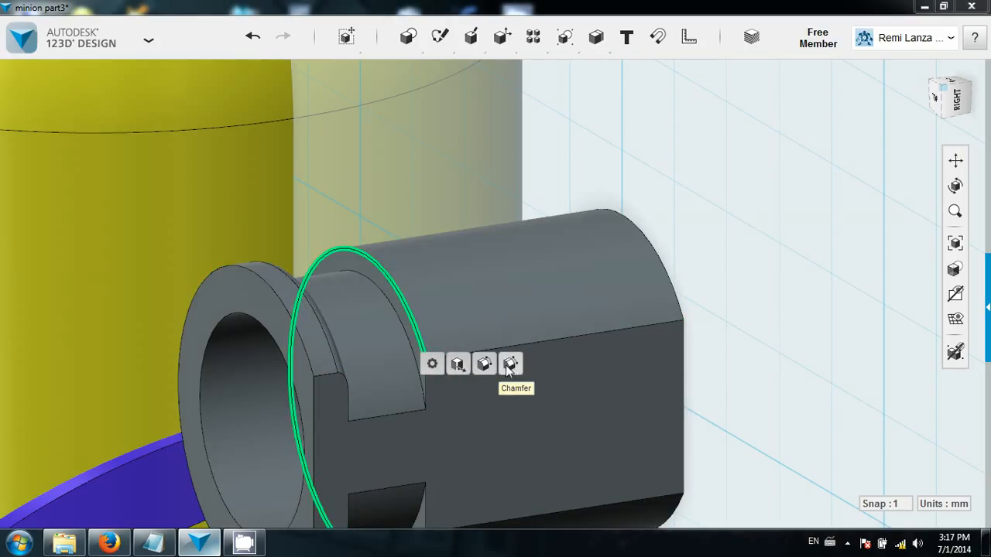
left_click(510, 364)
left_click_drag(408, 308, 410, 311)
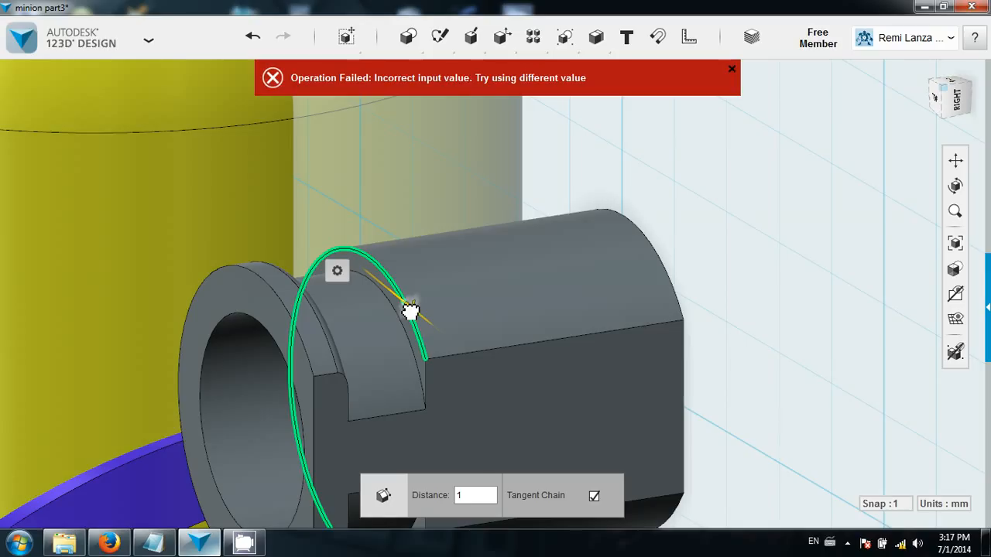
left_click(476, 496)
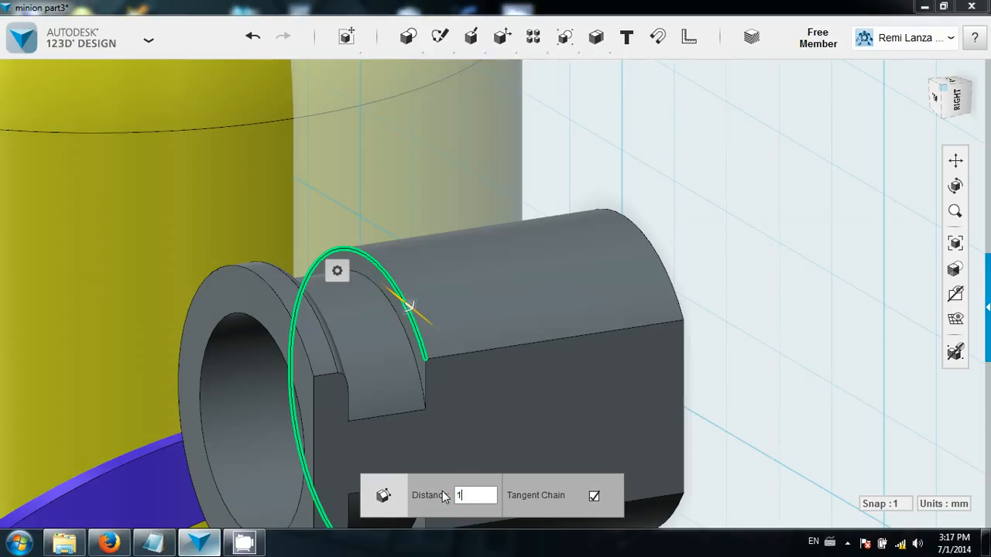
type("0.5")
key("Return")
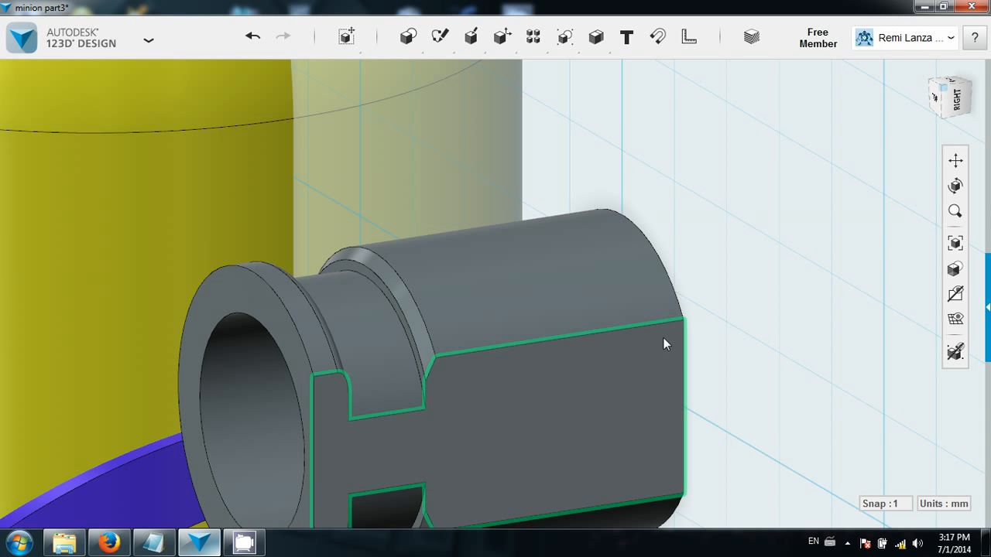
Step: Mirror the grooved tube across its flat side face to form a joined pair of tubes
scroll(737, 279, "down", 3)
right_click_drag(691, 300, 734, 304)
scroll(749, 303, "down", 1)
left_click(668, 278)
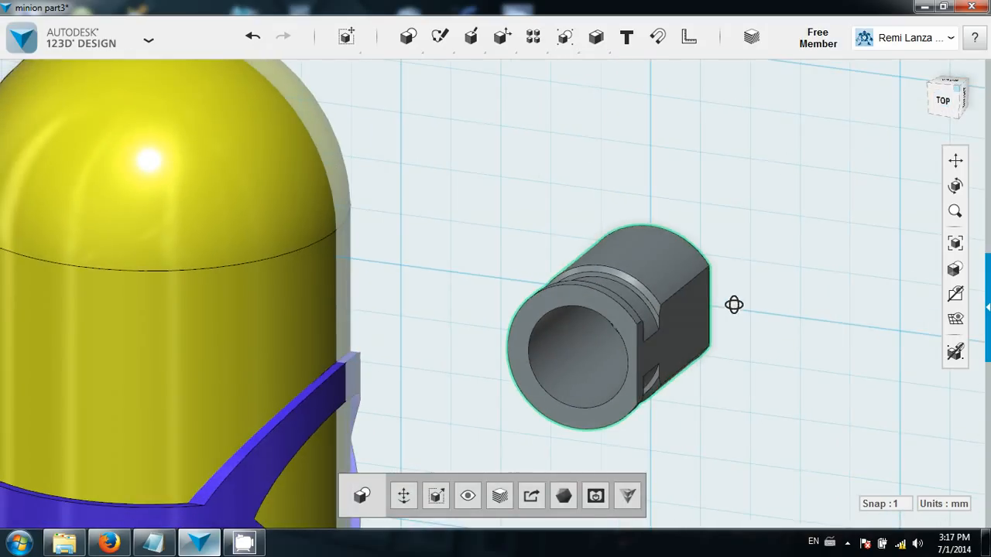
mouse_move(540, 46)
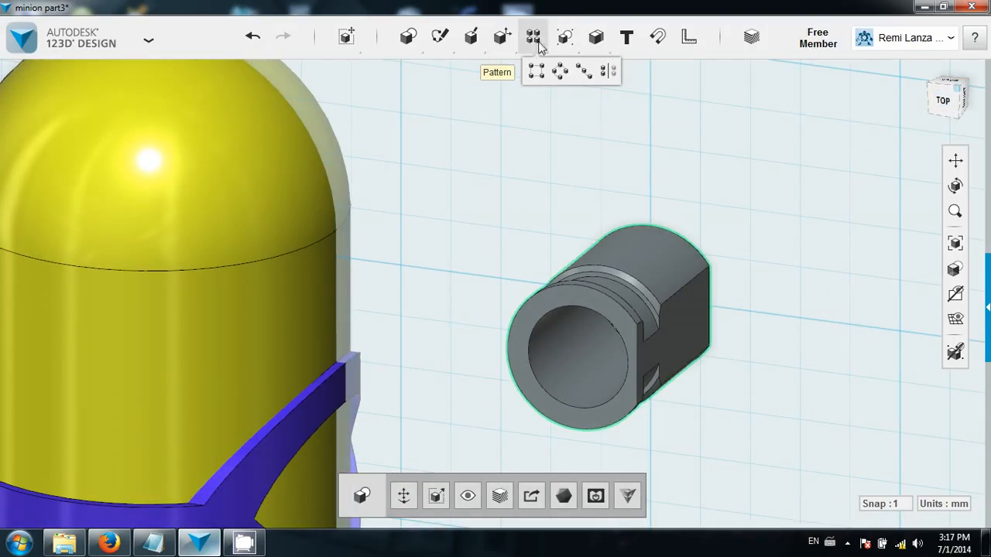
left_click(608, 71)
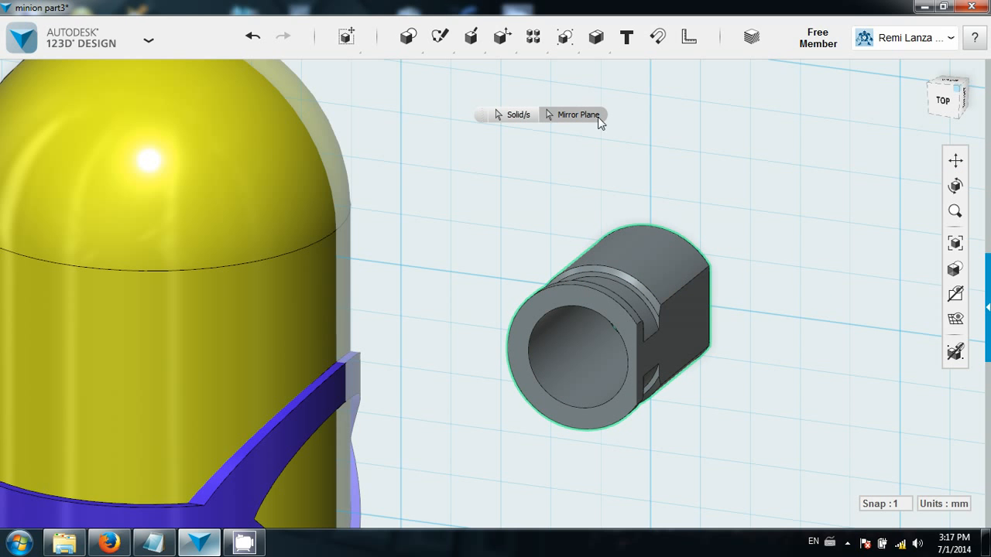
left_click(677, 313)
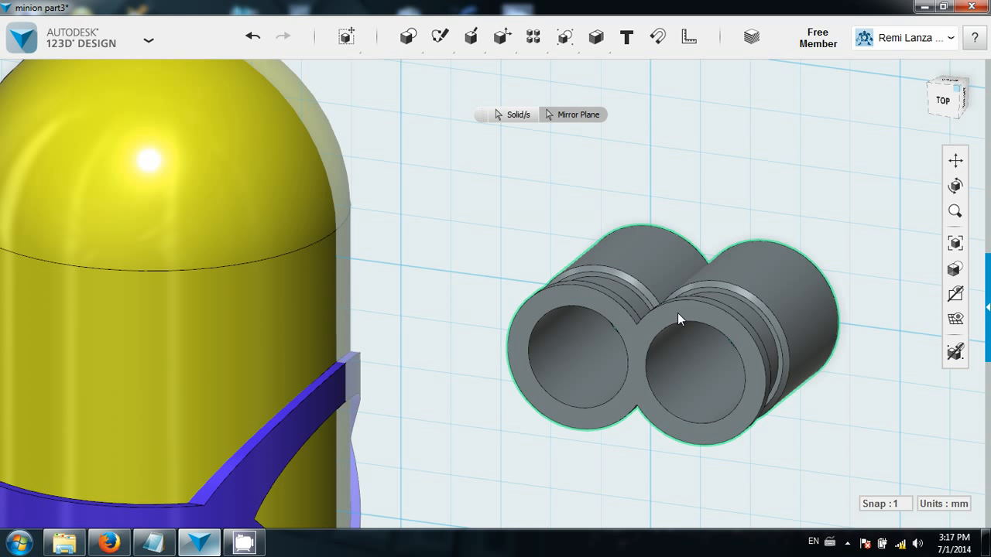
Step: Examine the mirrored pair of tubes from different angles and zoom levels
right_click_drag(677, 313, 736, 208)
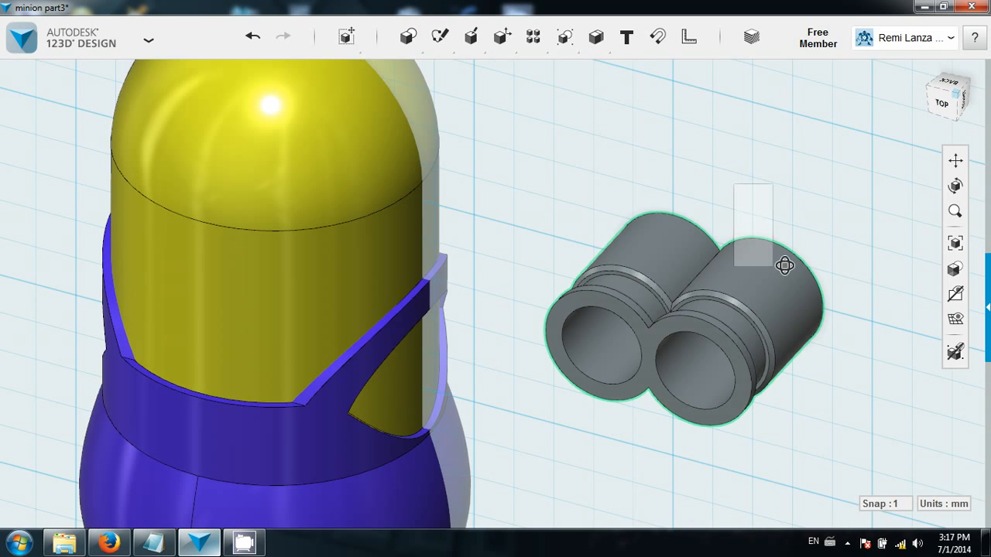
scroll(733, 171, "down", 2)
scroll(743, 167, "up", 5)
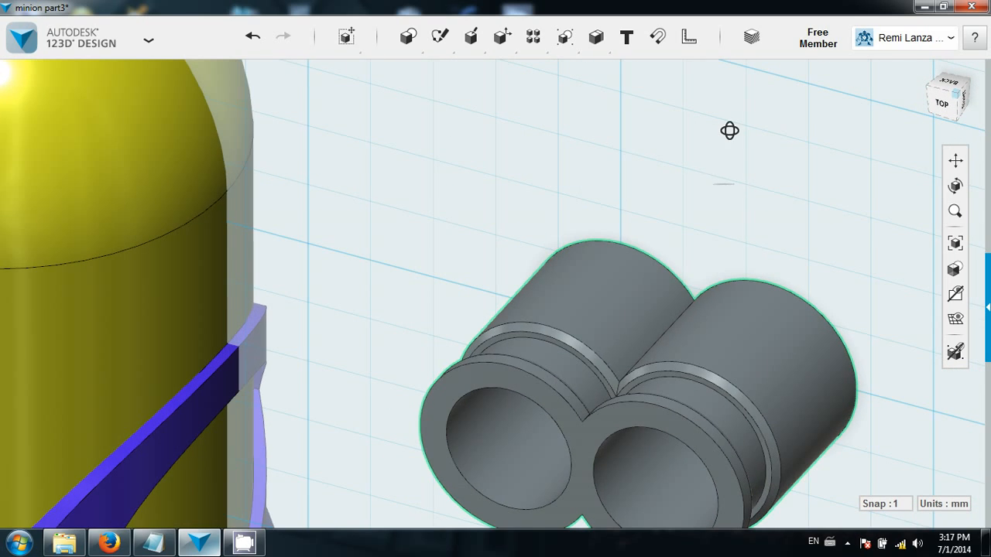
scroll(732, 136, "down", 2)
scroll(733, 139, "down", 1)
left_click(714, 295)
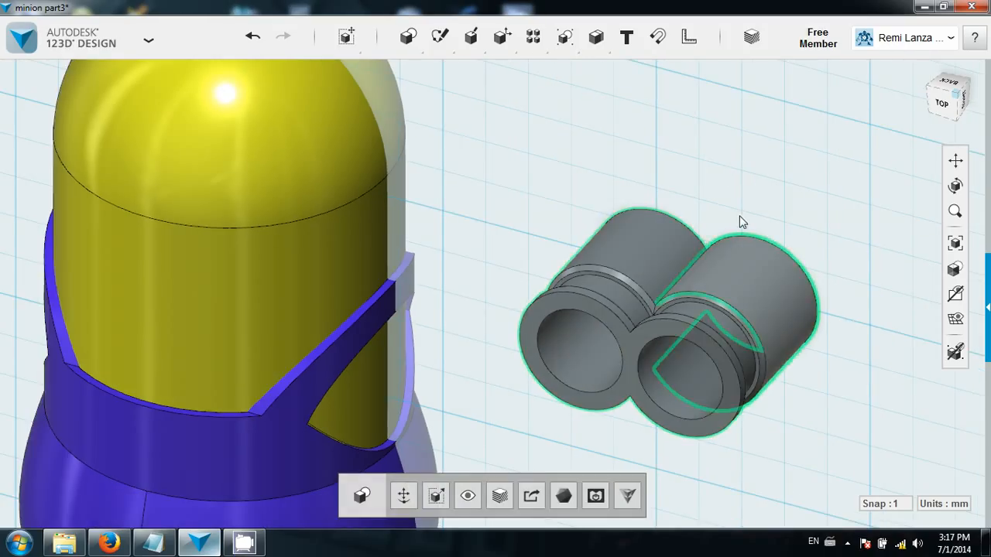
scroll(736, 223, "down", 1)
left_click(712, 194)
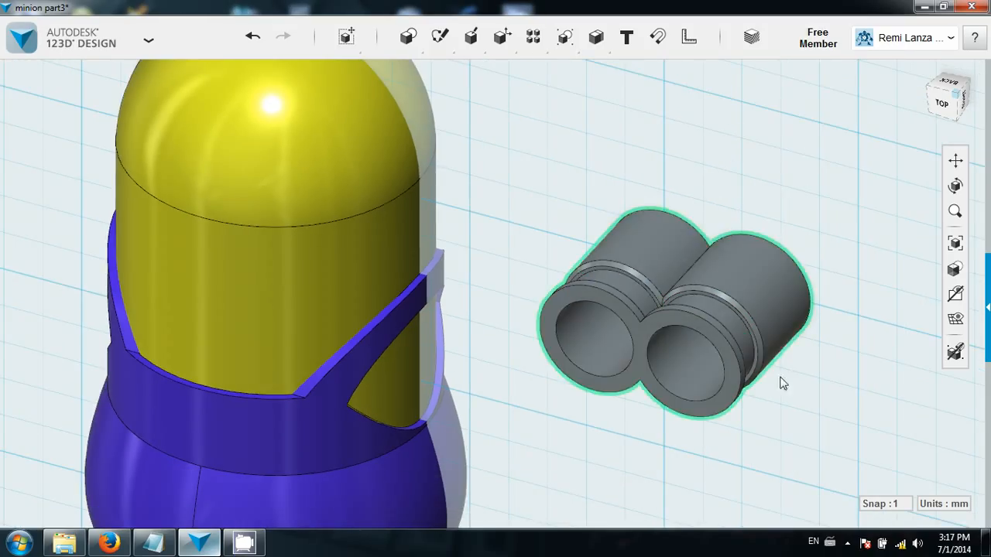
Step: Try to snap the twin tubes' end face onto the minion's yellow body, and undo the snap
left_click(942, 107)
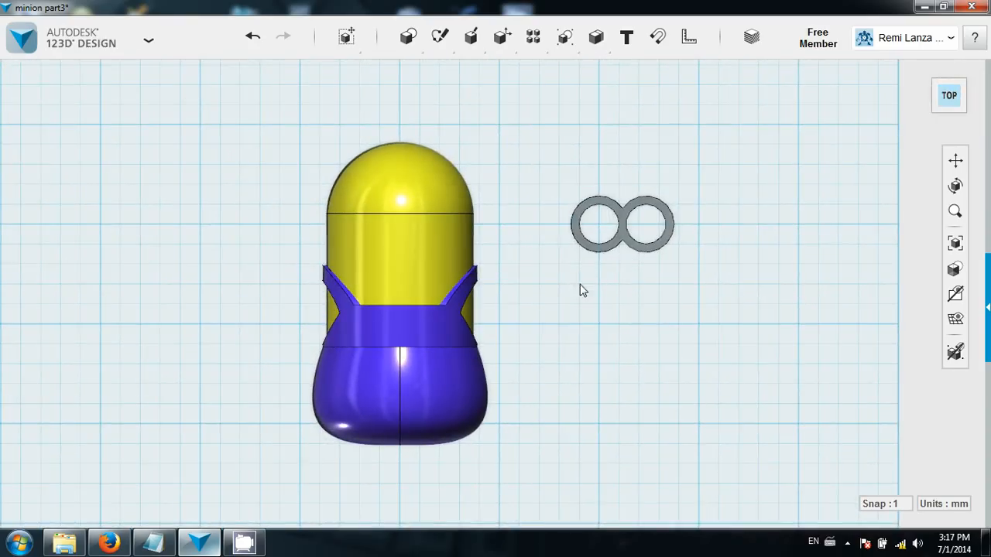
left_click_drag(549, 277, 644, 248)
left_click(348, 71)
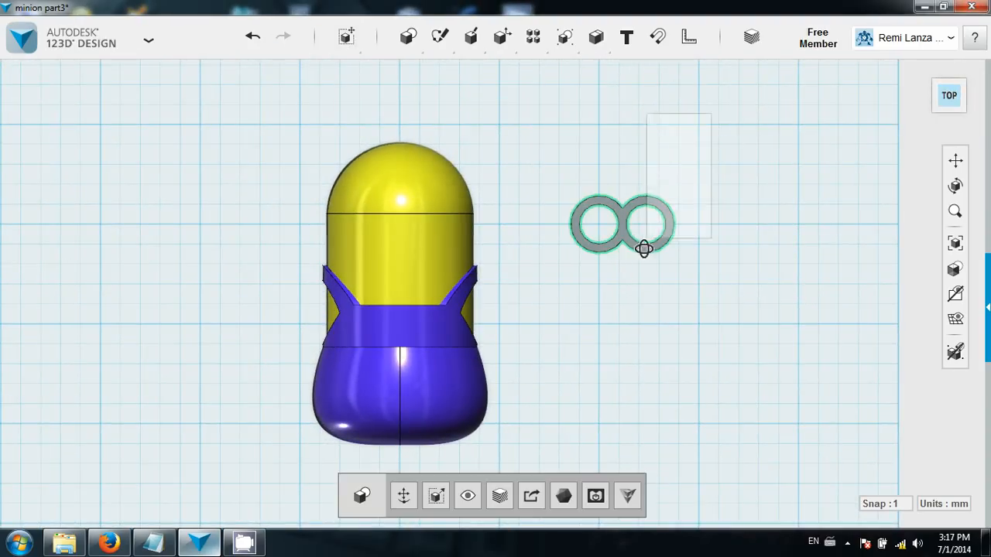
scroll(701, 143, "down", 2)
right_click_drag(737, 192, 524, 236)
scroll(349, 219, "up", 4)
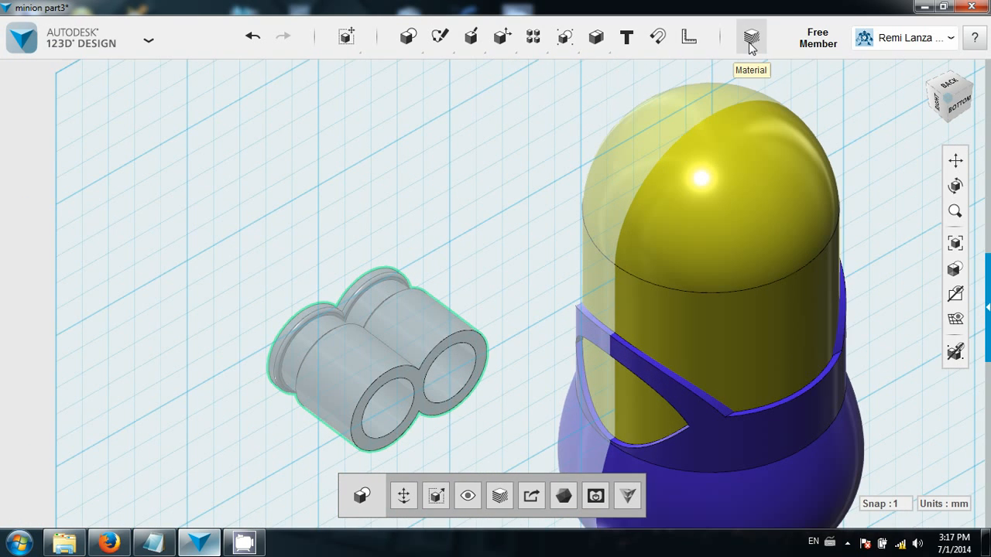
left_click(656, 40)
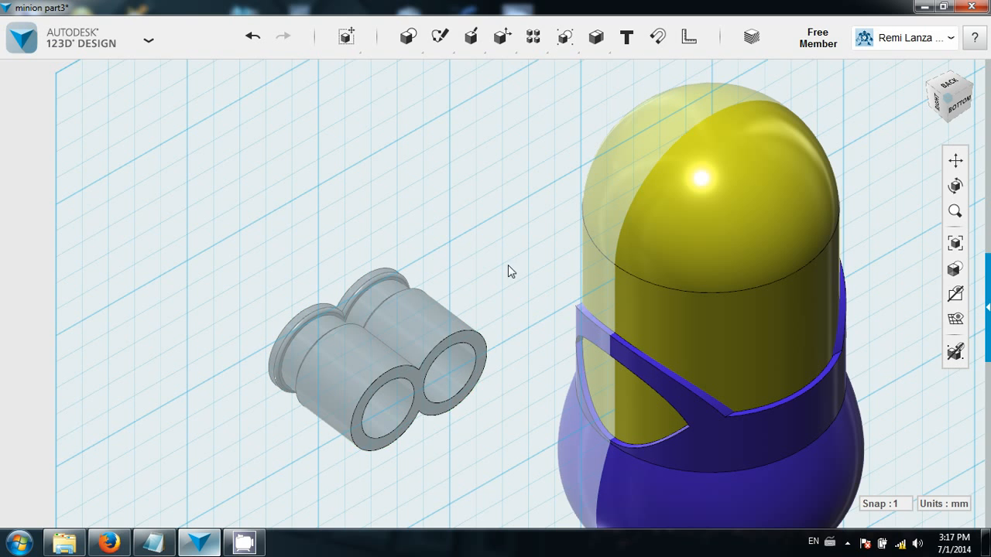
left_click(463, 337)
right_click_drag(430, 156, 582, 121)
left_click(352, 177)
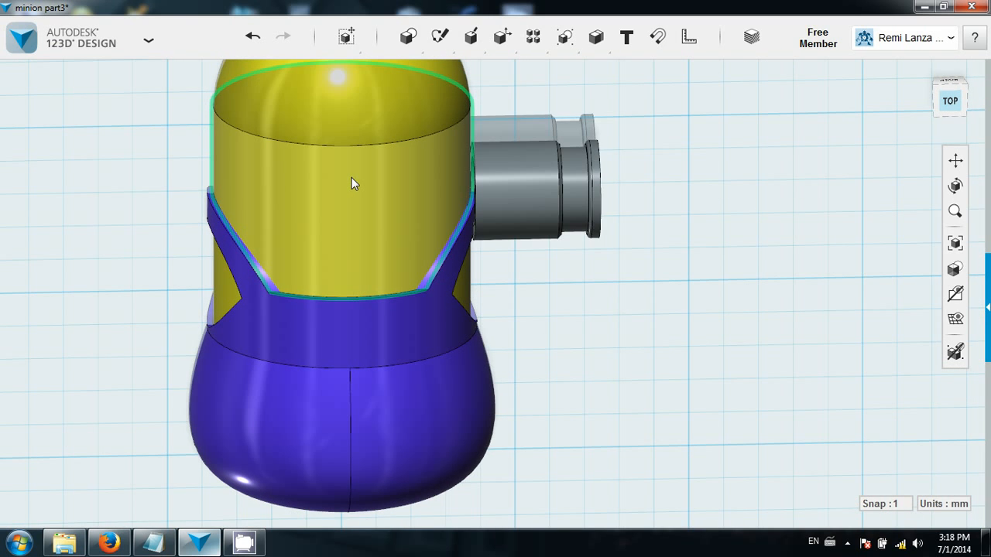
right_click_drag(480, 220, 449, 194)
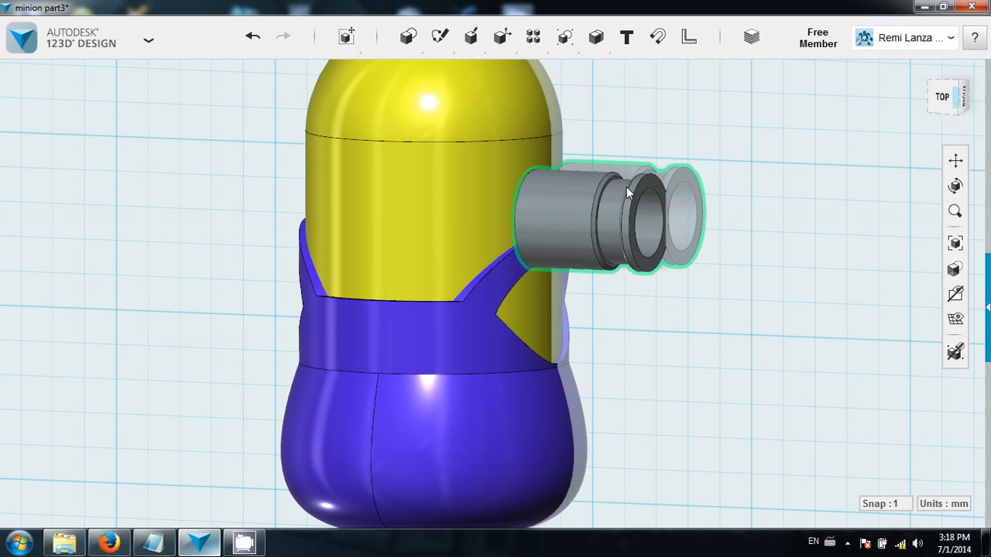
key("ctrl+z")
Step: Move the twin tubes -56 mm sideways in the top view to centre them on the minion's face
left_click(941, 94)
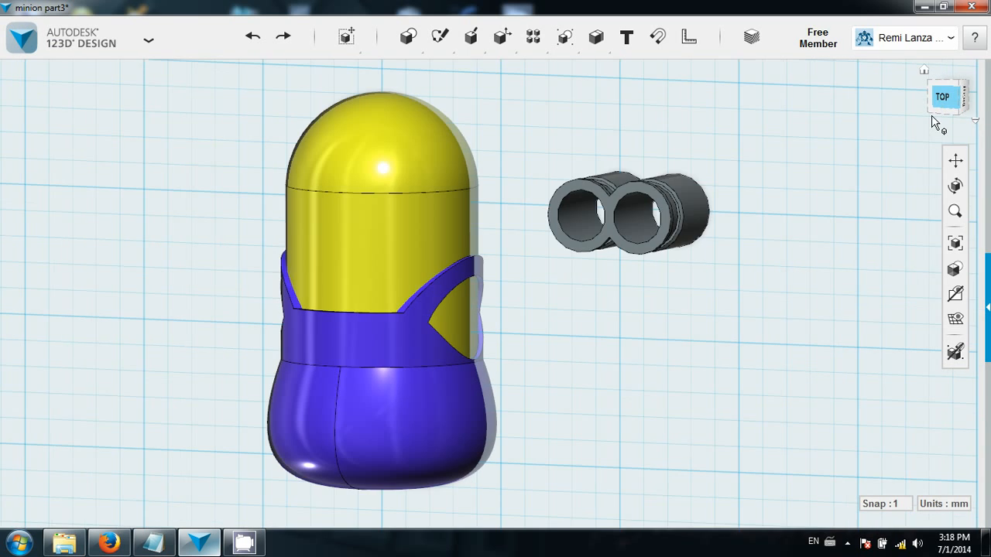
left_click_drag(559, 273, 752, 141)
mouse_move(393, 42)
mouse_move(347, 36)
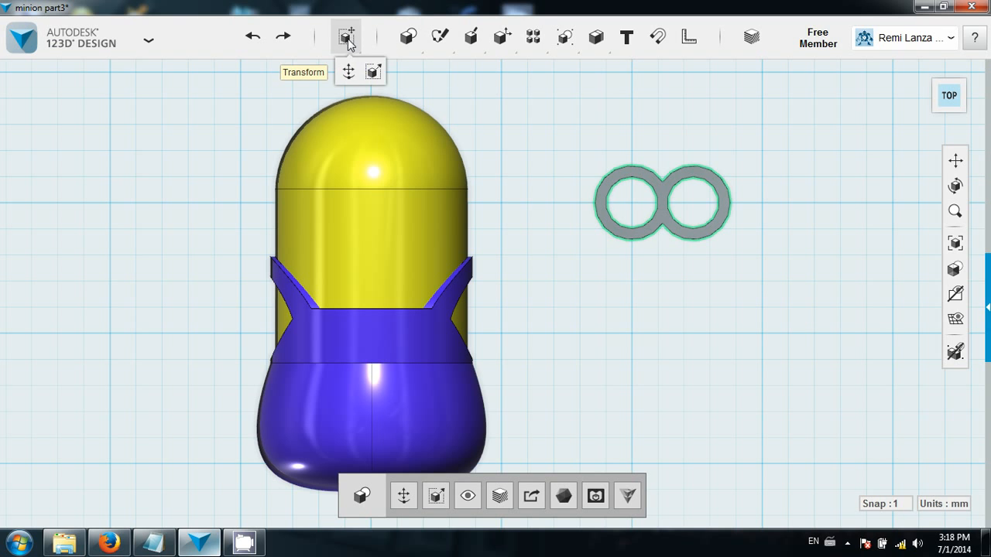
left_click(348, 70)
left_click_drag(725, 207, 440, 210)
type("-56")
key("Return")
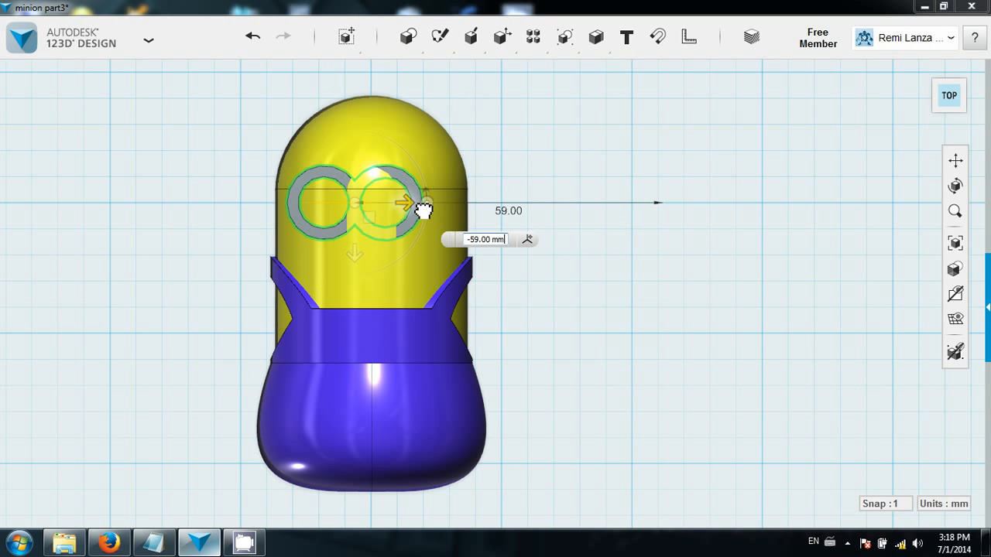
scroll(438, 213, "up", 3)
middle_click_drag(424, 115, 540, 271)
left_click_drag(504, 350, 503, 354)
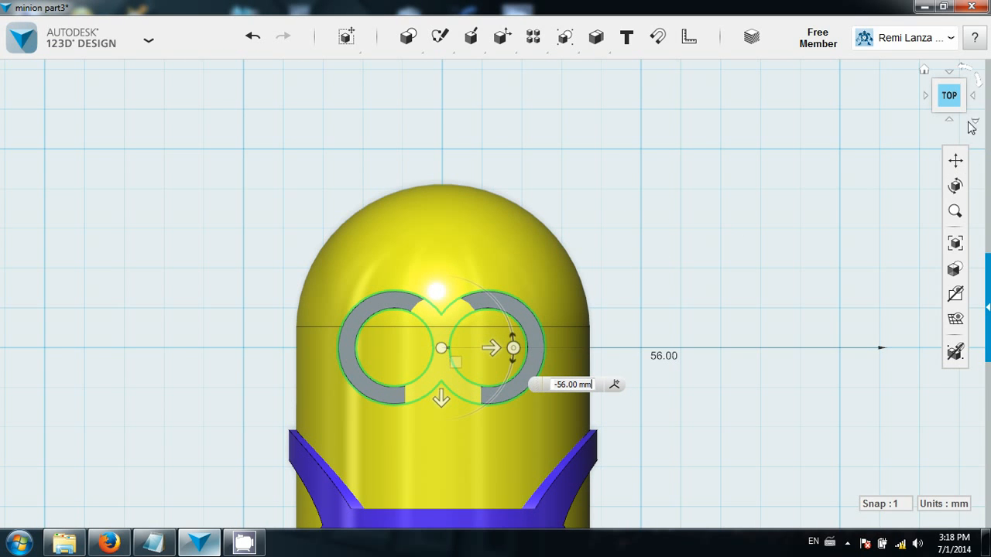
Step: Move the twin tubes 10 mm forward so they protrude from the front of the minion's face
left_click(973, 98)
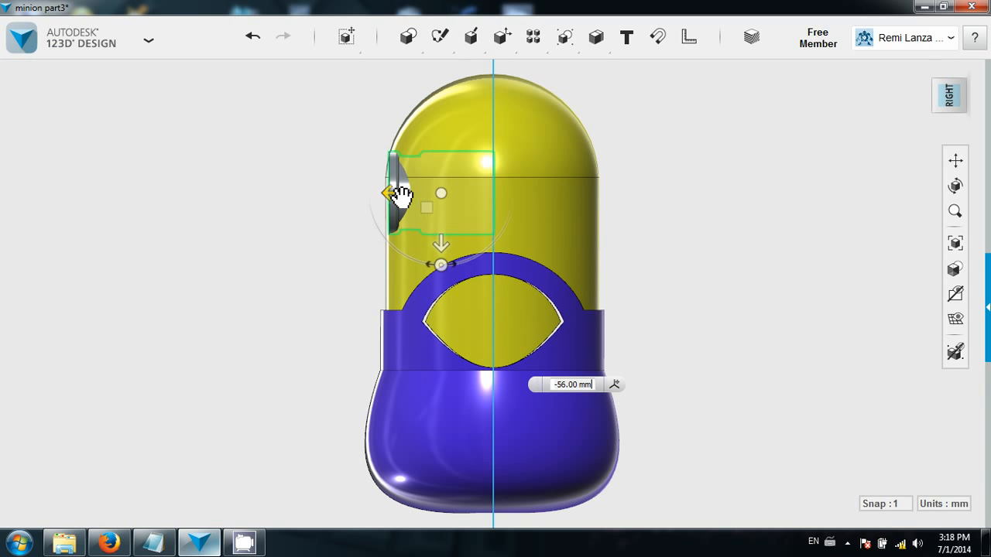
left_click_drag(374, 200, 322, 198)
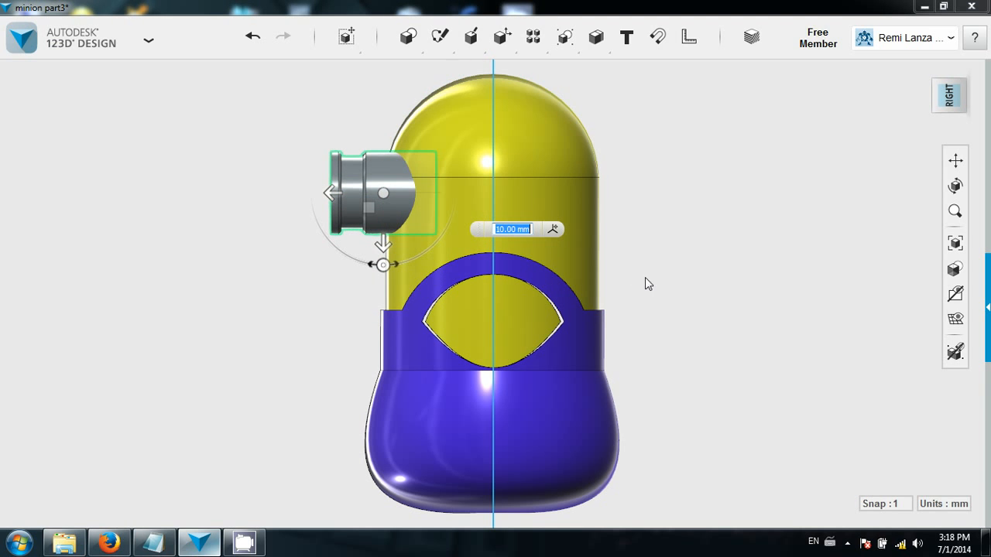
right_click_drag(525, 204, 589, 238)
left_click(685, 202)
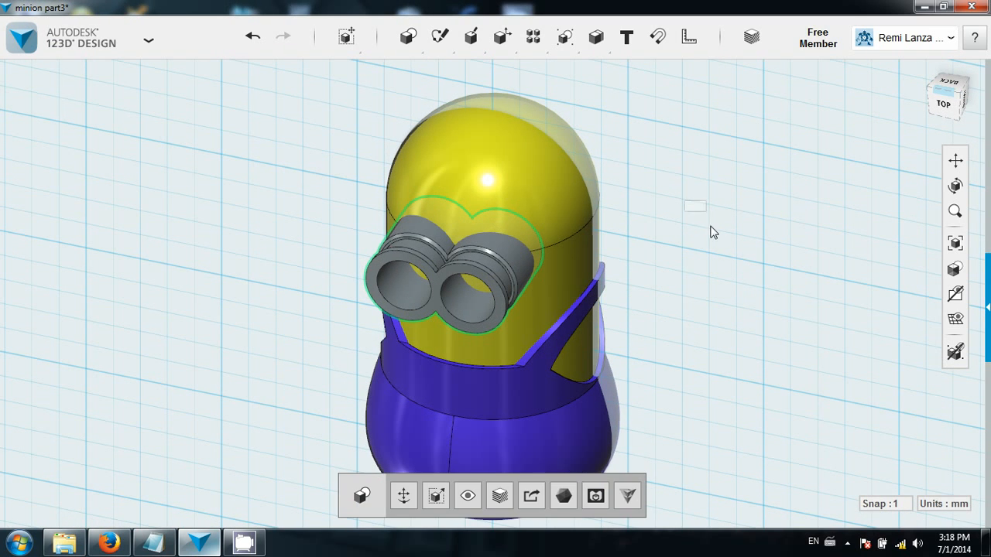
left_click_drag(778, 226, 732, 244)
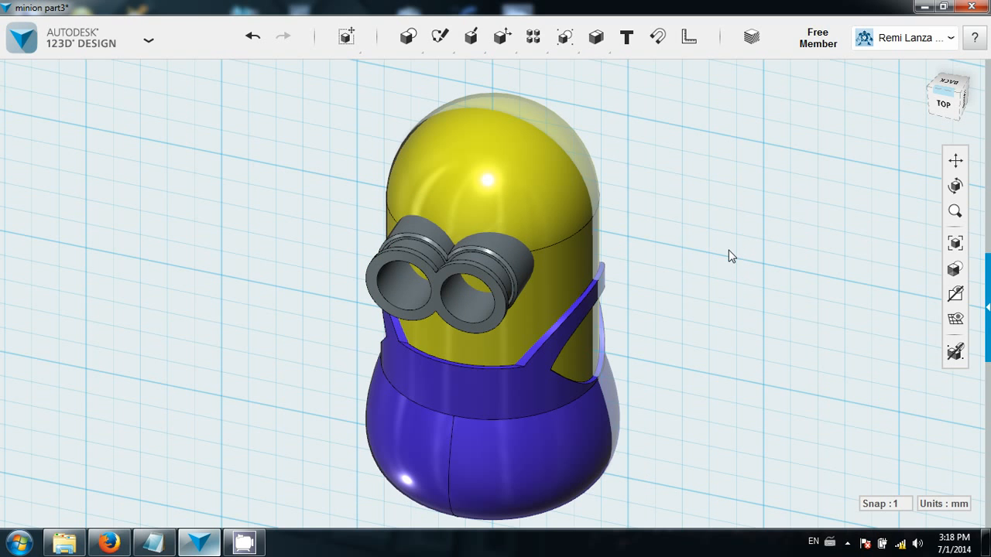
right_click_drag(729, 252, 674, 209)
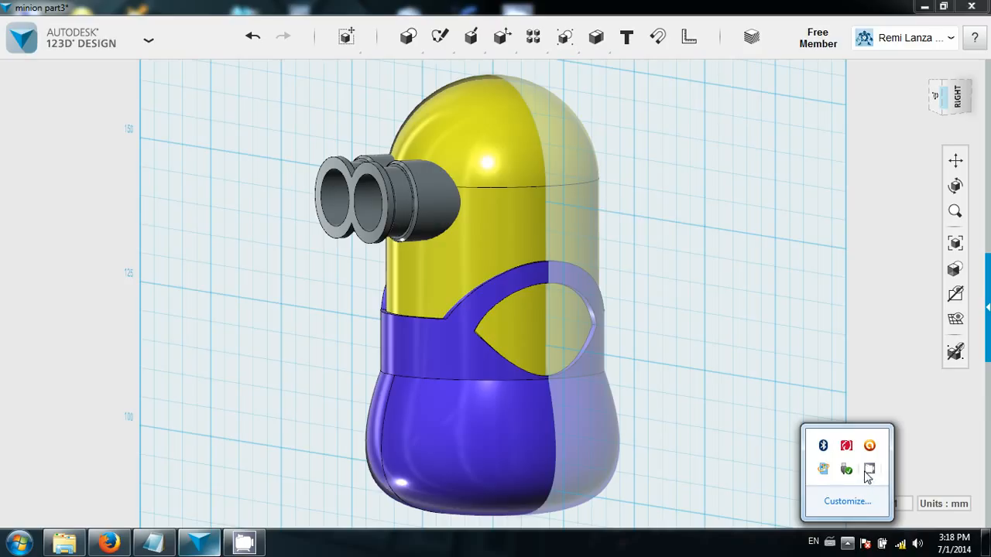
left_click(867, 470)
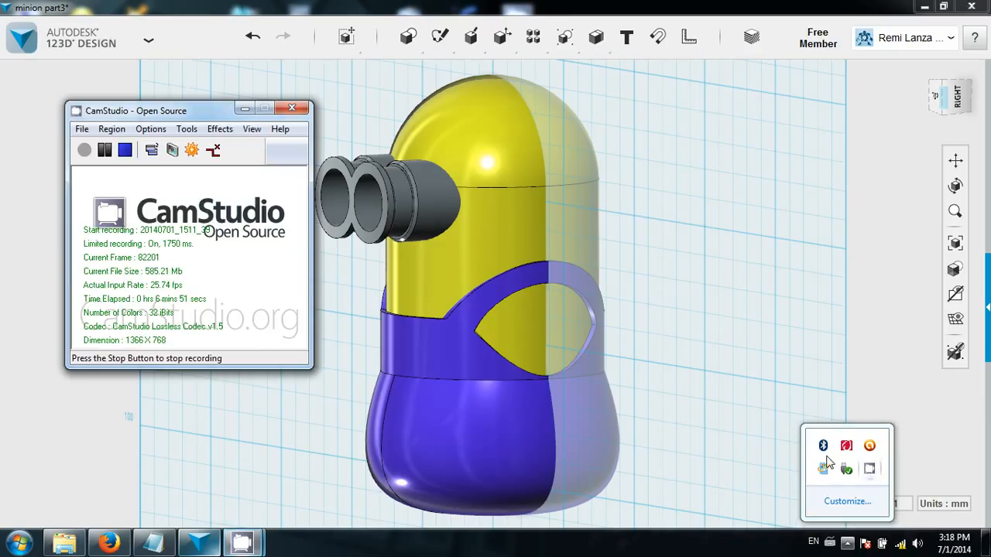
left_click(243, 108)
left_click(791, 488)
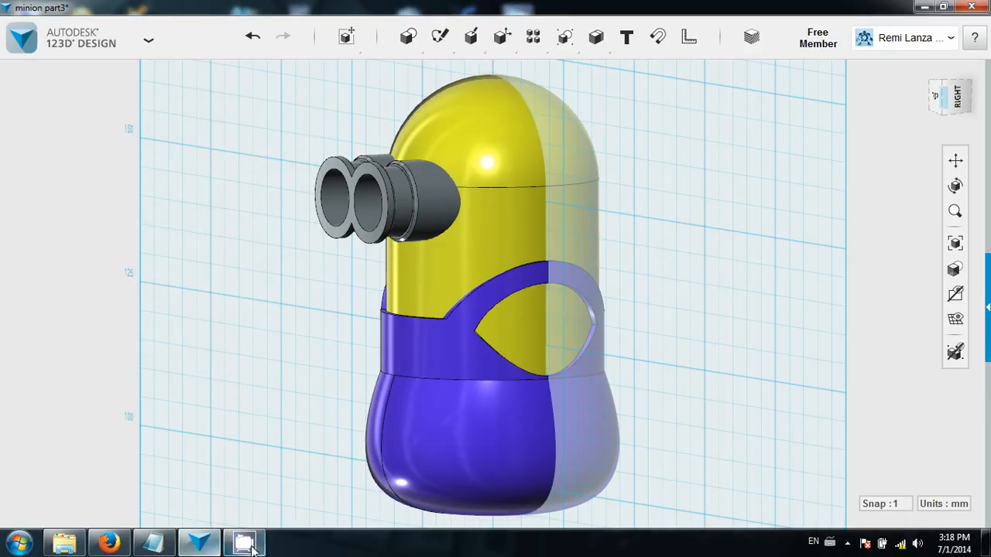
left_click(847, 543)
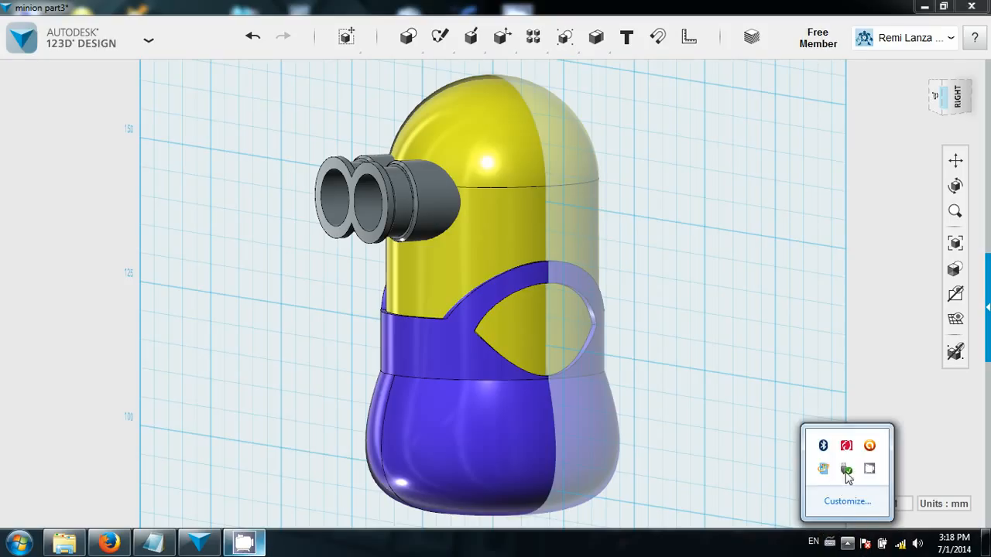